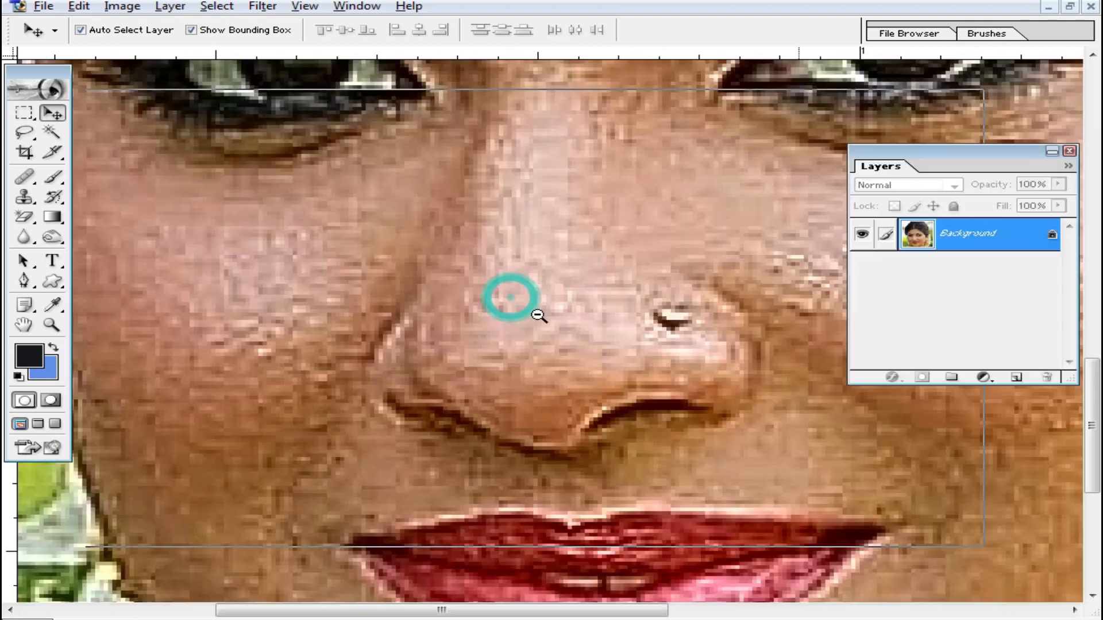
- Resize the image to a document size of 6 by 6 inches
alt+click(537, 313)
alt+click(537, 316)
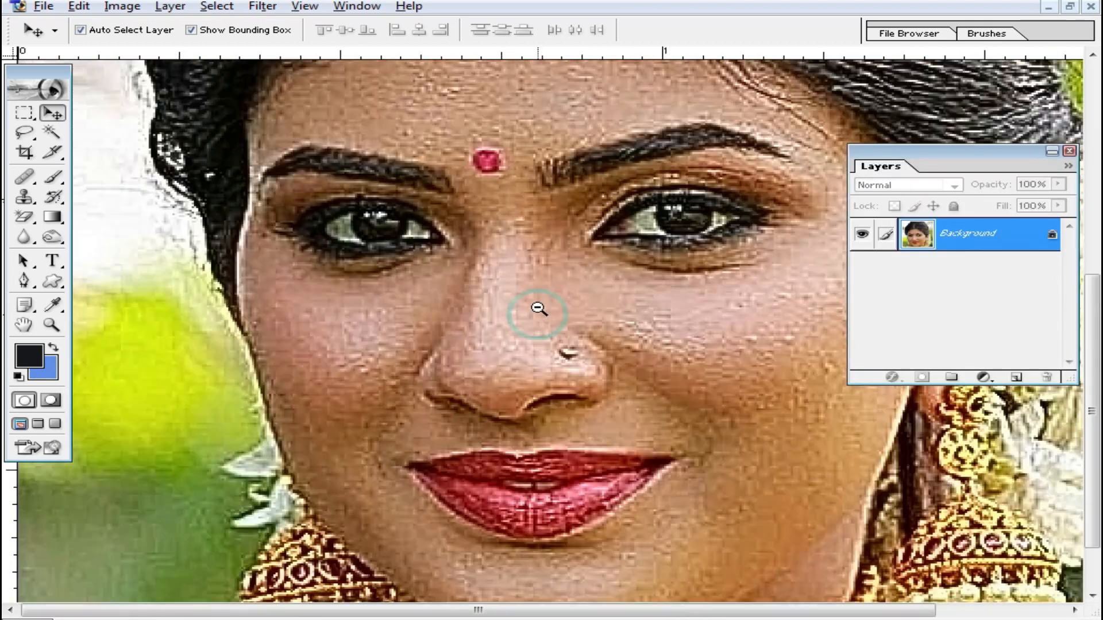
alt+click(578, 382)
alt+click(578, 382)
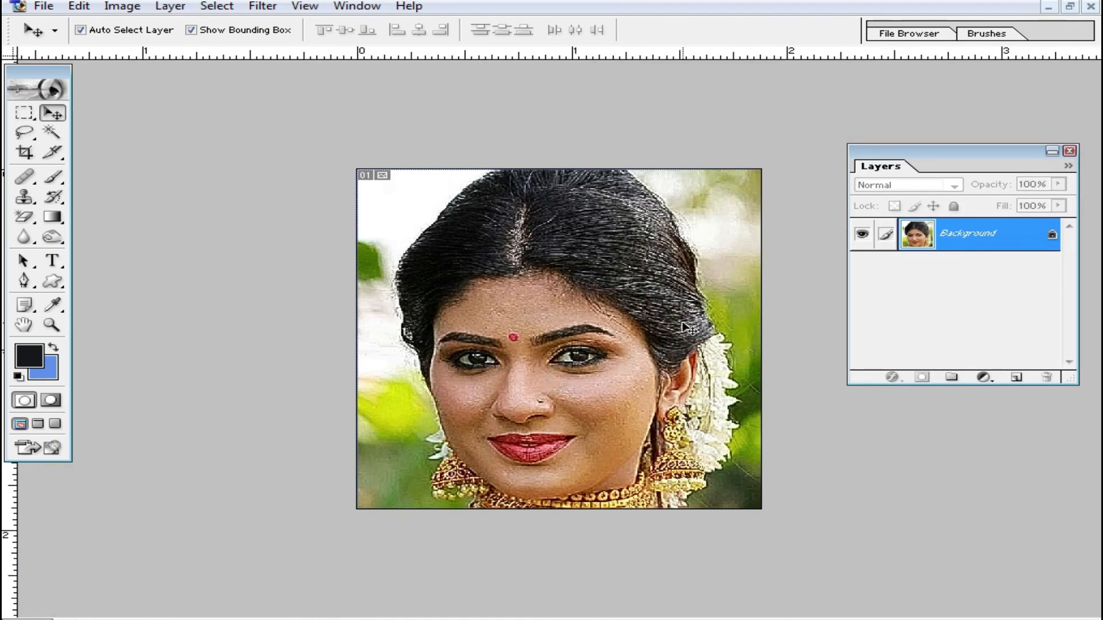
click(118, 6)
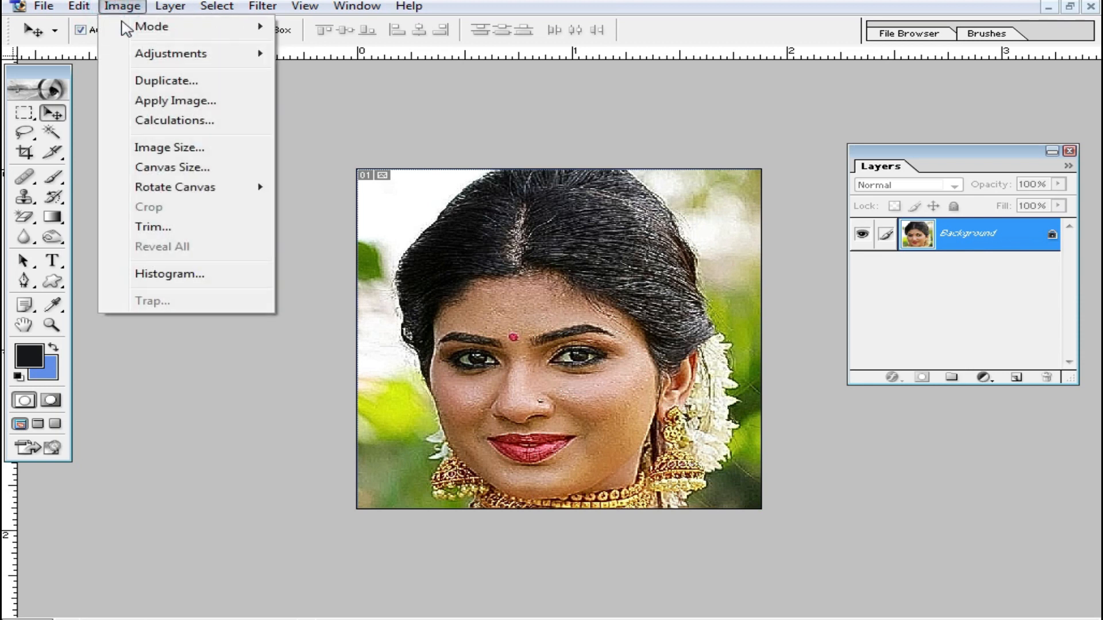
click(172, 148)
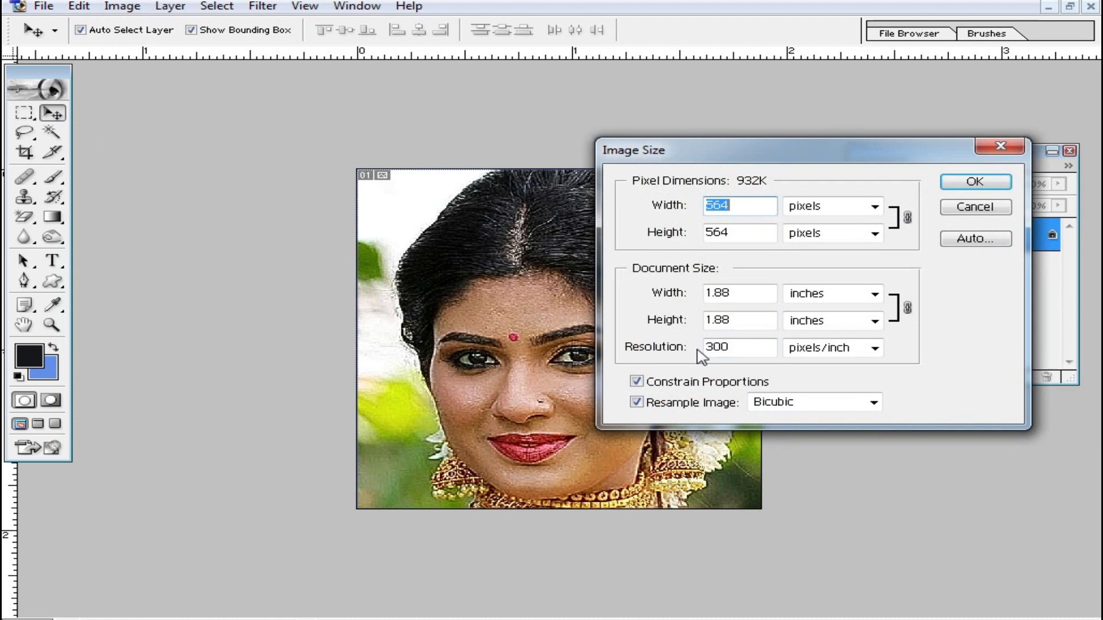
drag(742, 290, 650, 293)
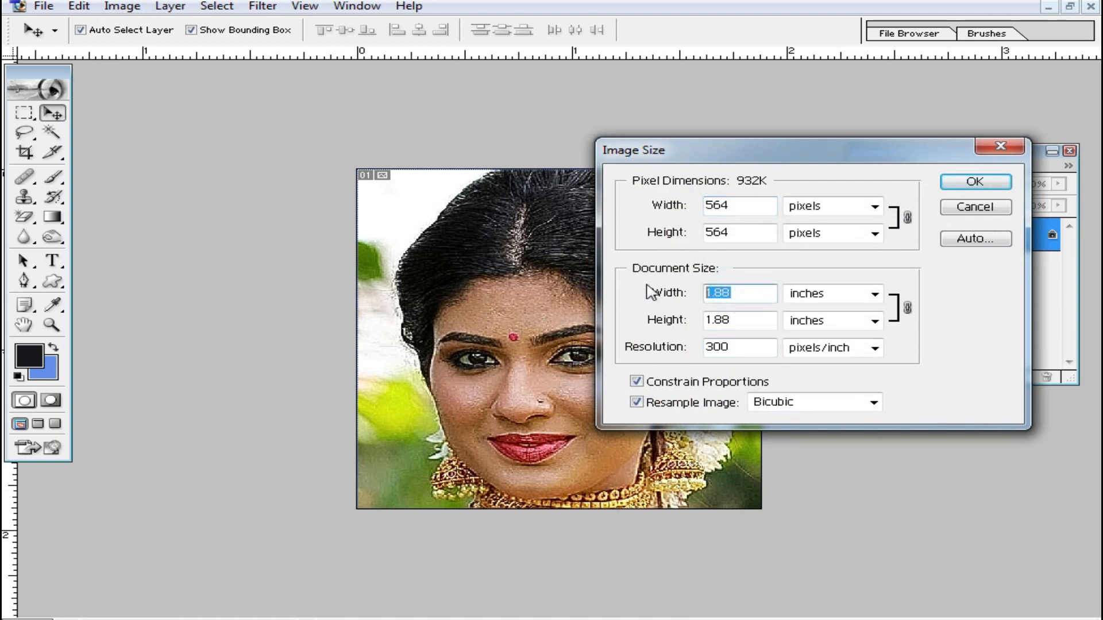
text(4)
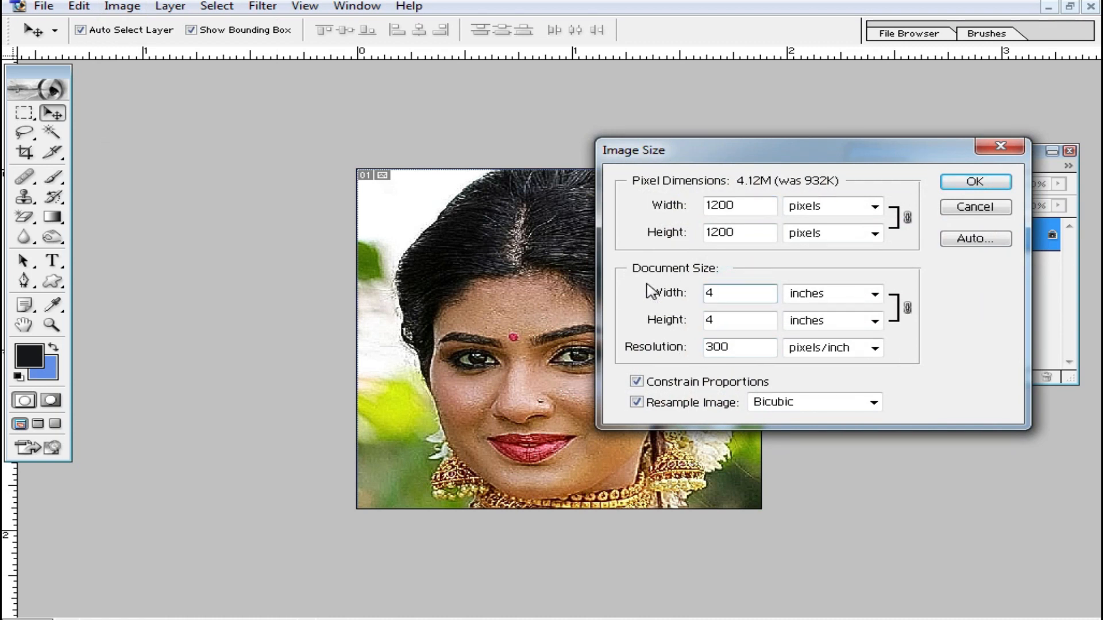
double_click(729, 316)
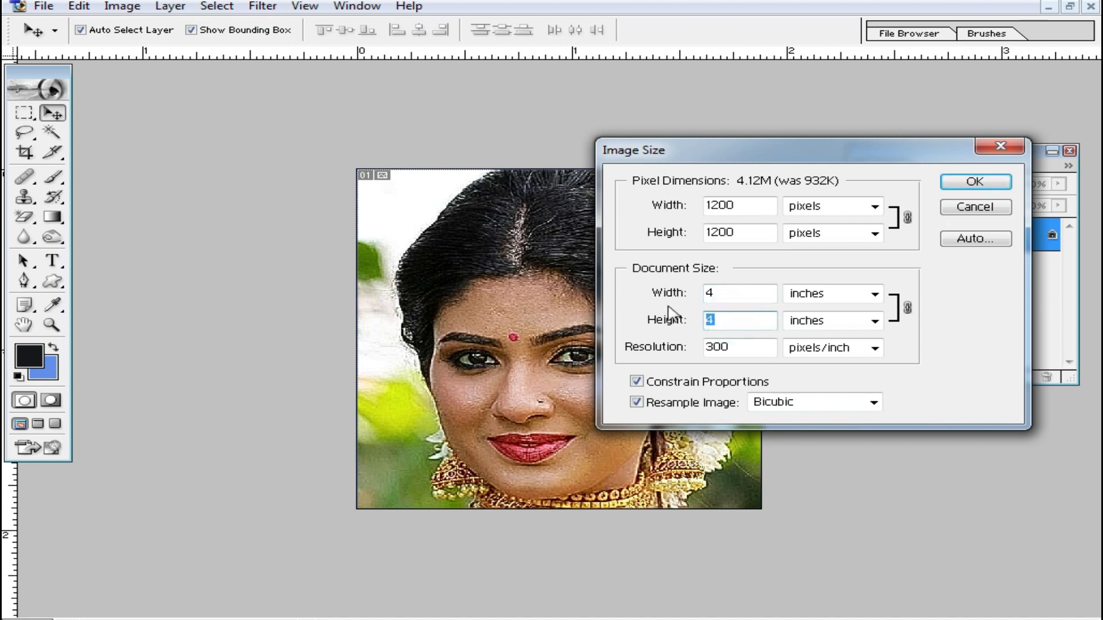
text(6)
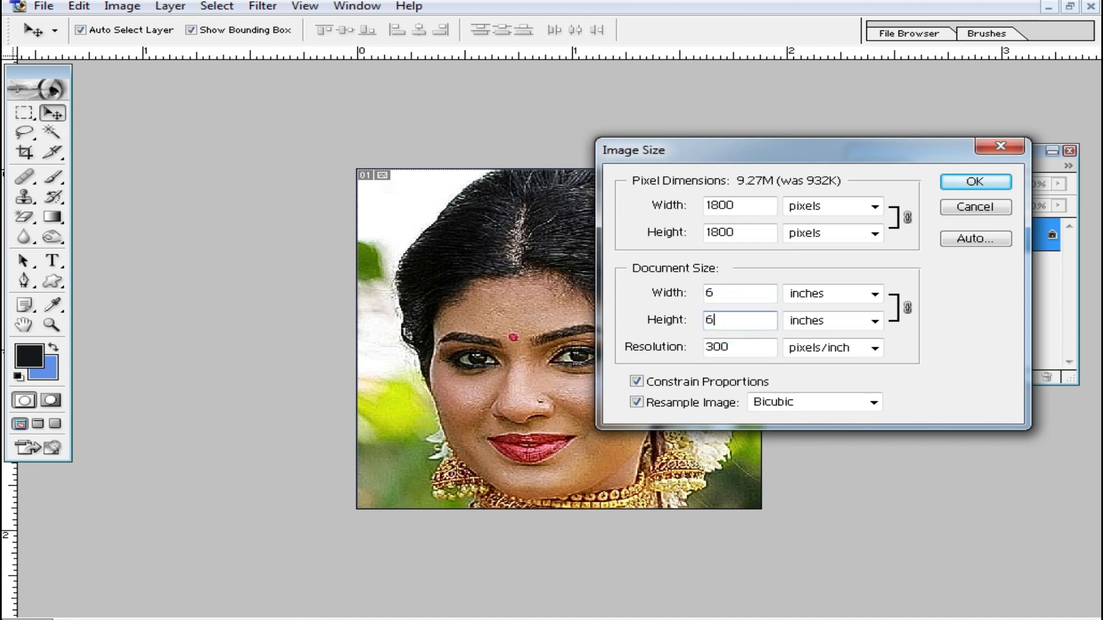
click(989, 183)
- Duplicate the Background layer and invert the colours of the copy
alt+click(627, 368)
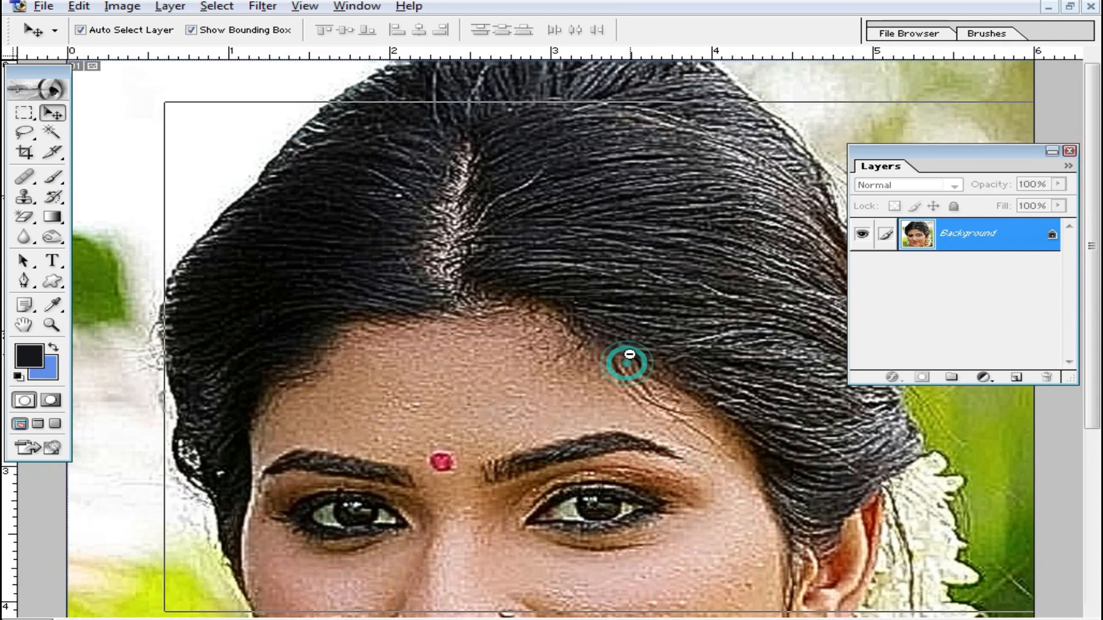
ctrl+click(585, 414)
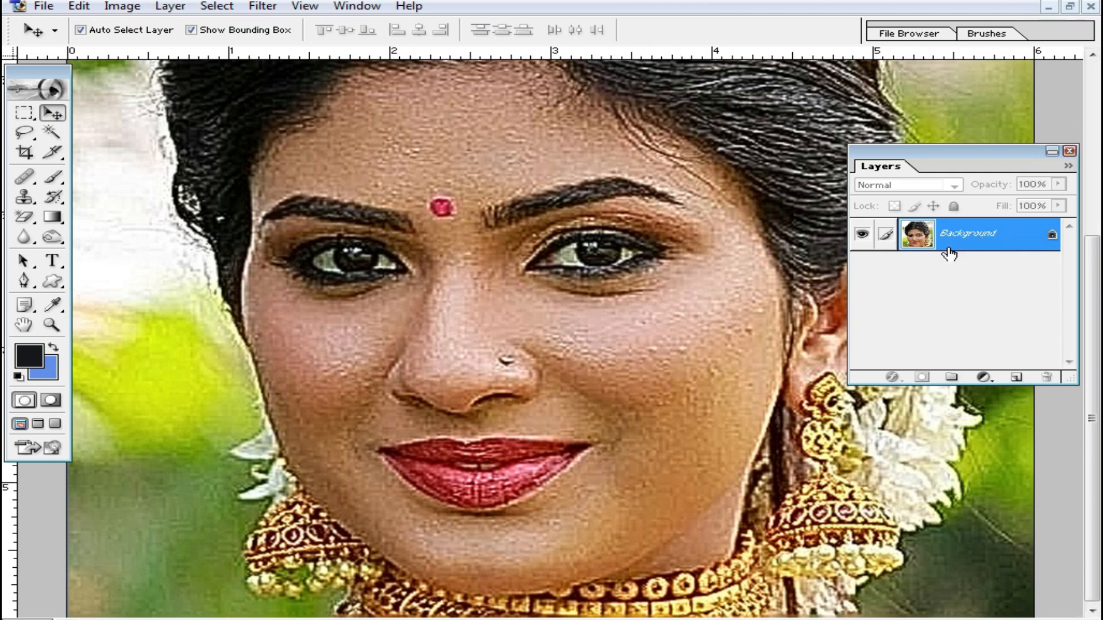
right_click(1001, 236)
click(979, 296)
click(725, 270)
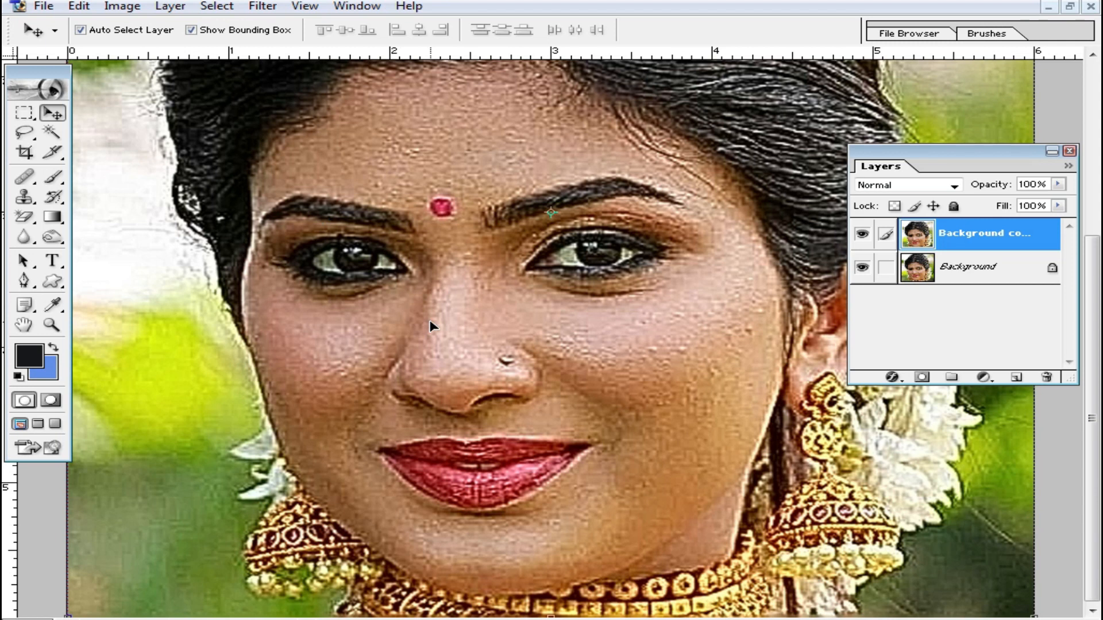
key(ctrl+i)
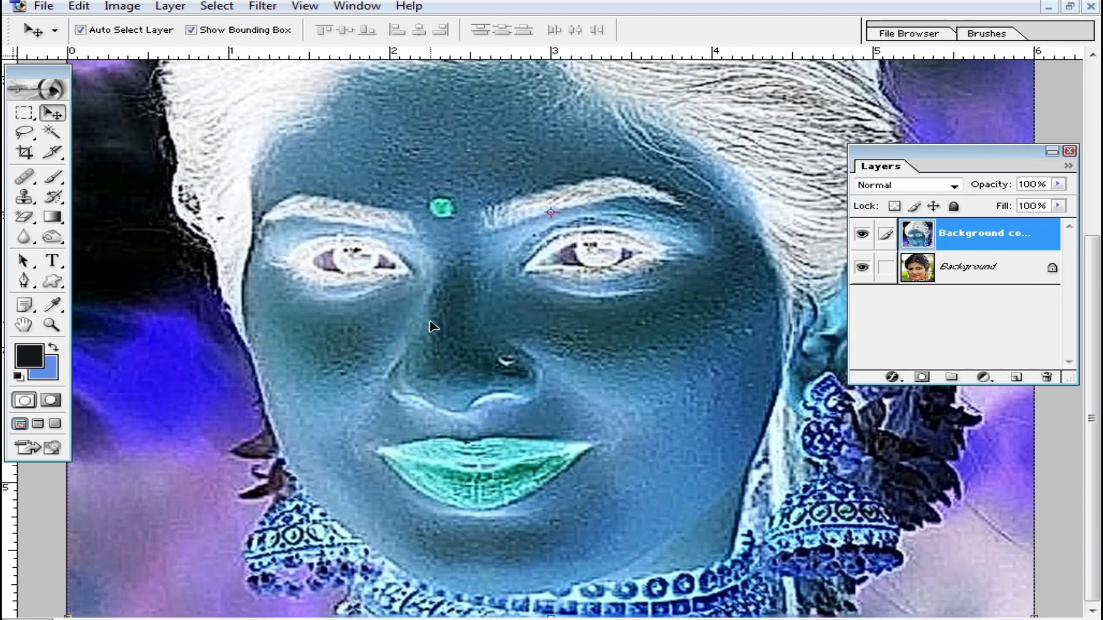
- Set the blend mode of the inverted background copy to Vivid Light
click(956, 190)
click(954, 185)
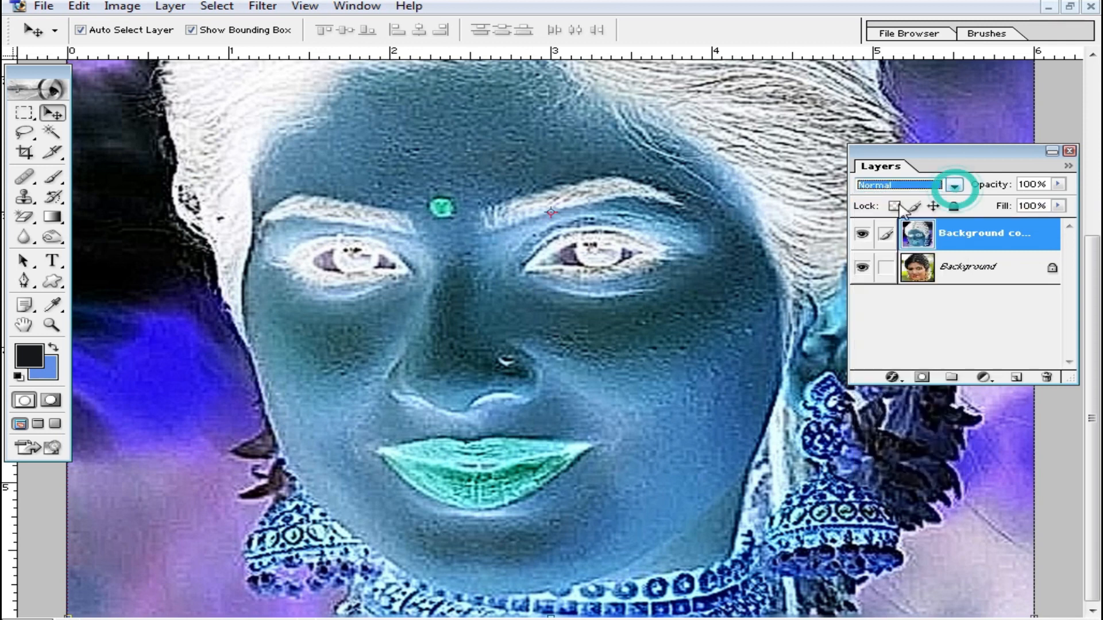
click(954, 187)
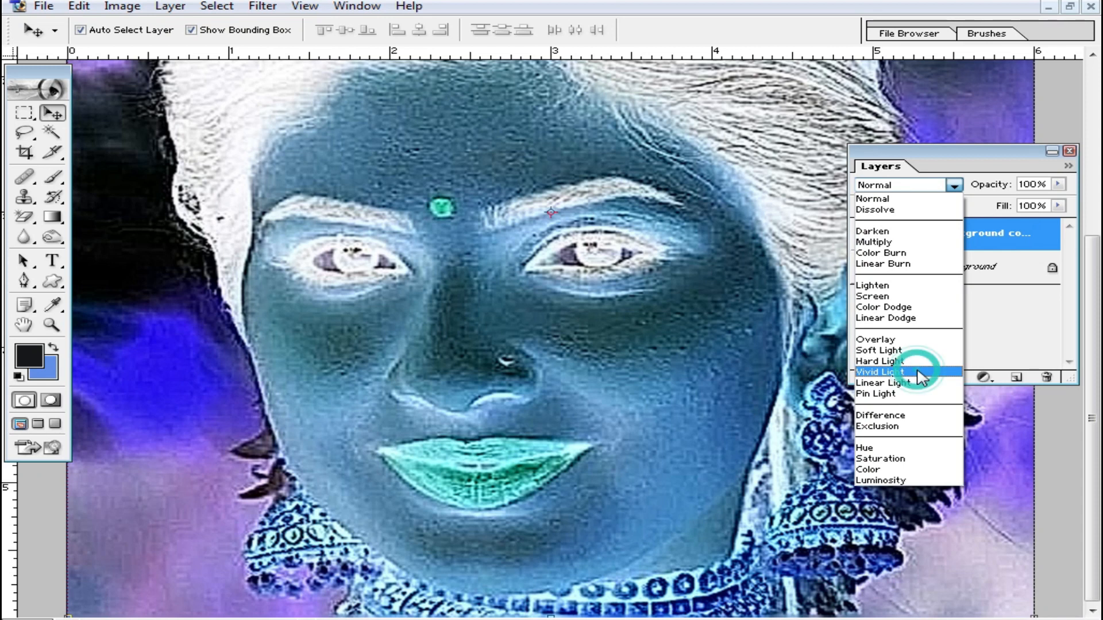
click(896, 372)
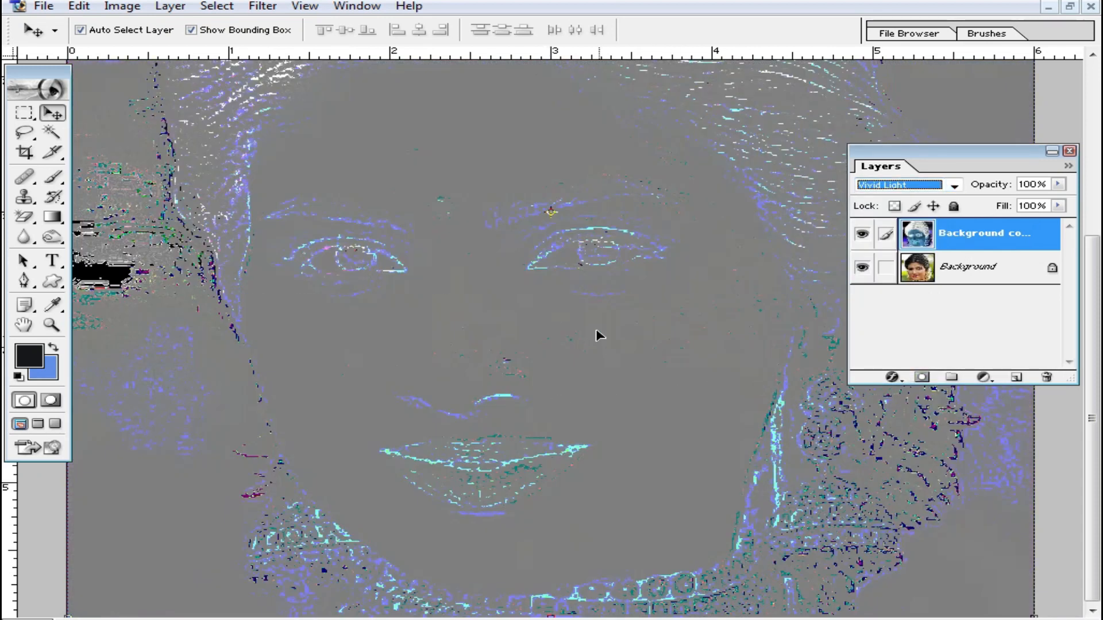
- Apply a High Pass filter with a radius of 8.0 pixels to the background copy
click(263, 7)
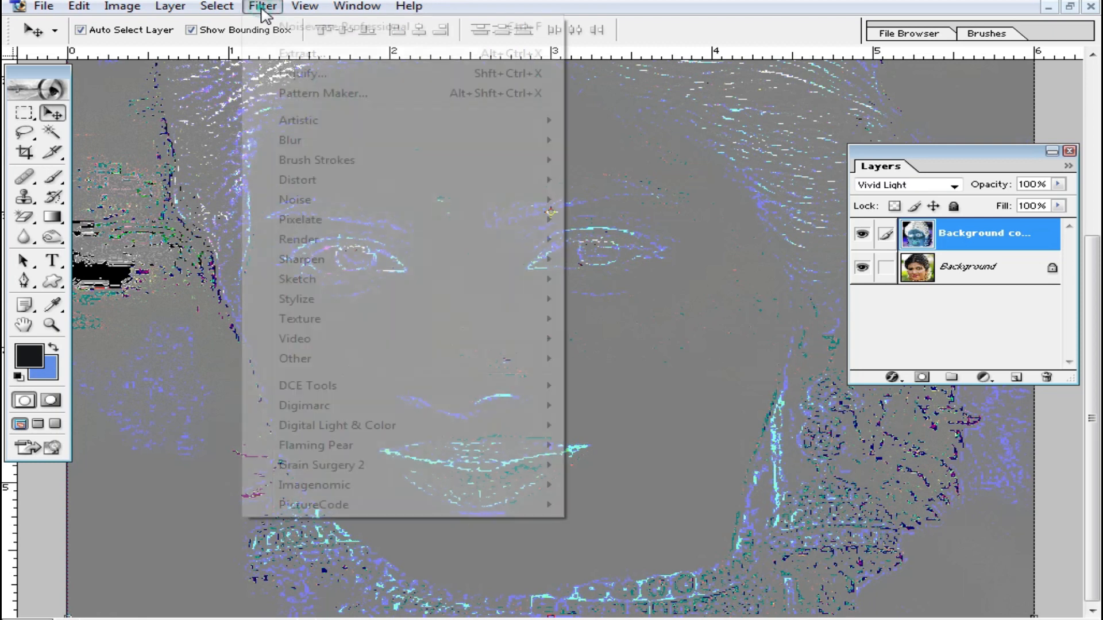
click(371, 360)
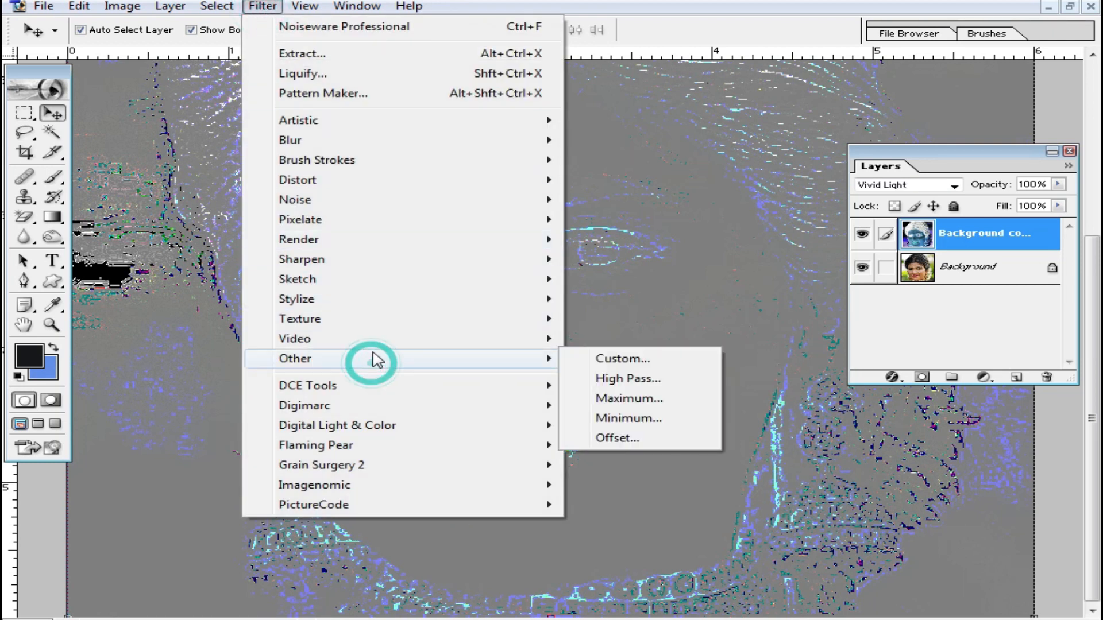
click(671, 379)
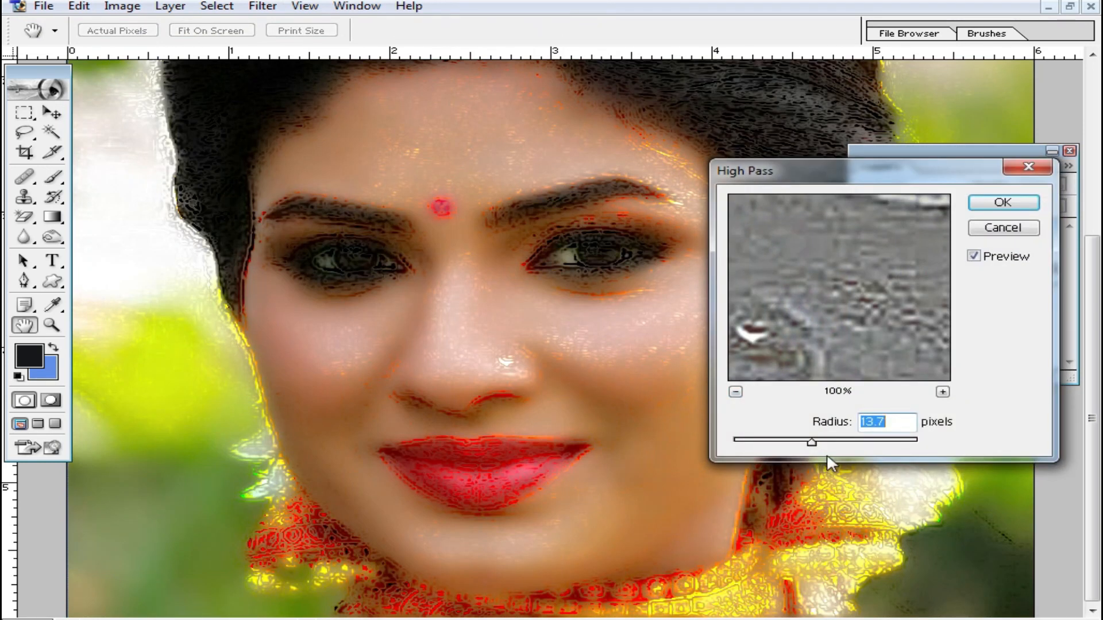
mouse_move(810, 443)
mouse_down()
mouse_move(749, 440)
mouse_move(799, 443)
mouse_up()
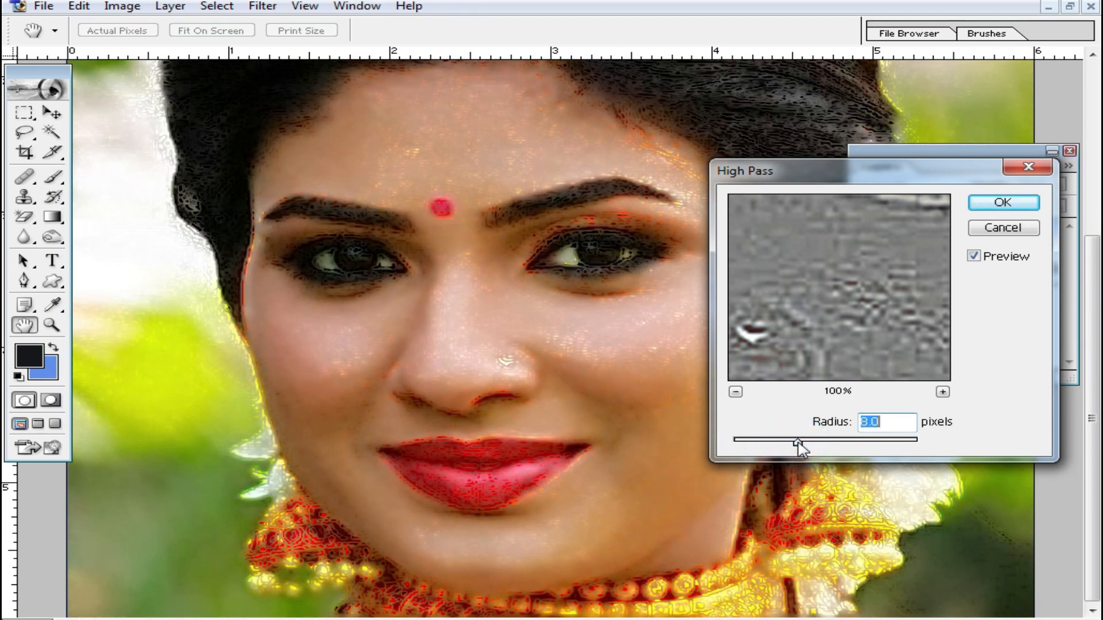
click(1014, 203)
key(v)
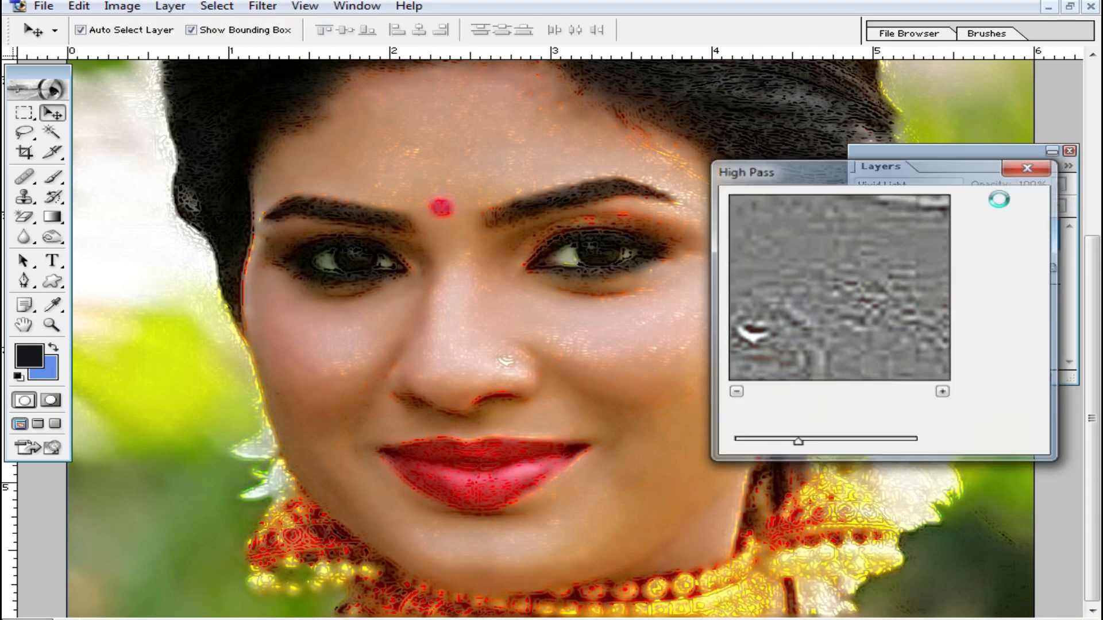
- Apply a Gaussian Blur with a radius of 0.7 pixels to the background copy
click(262, 5)
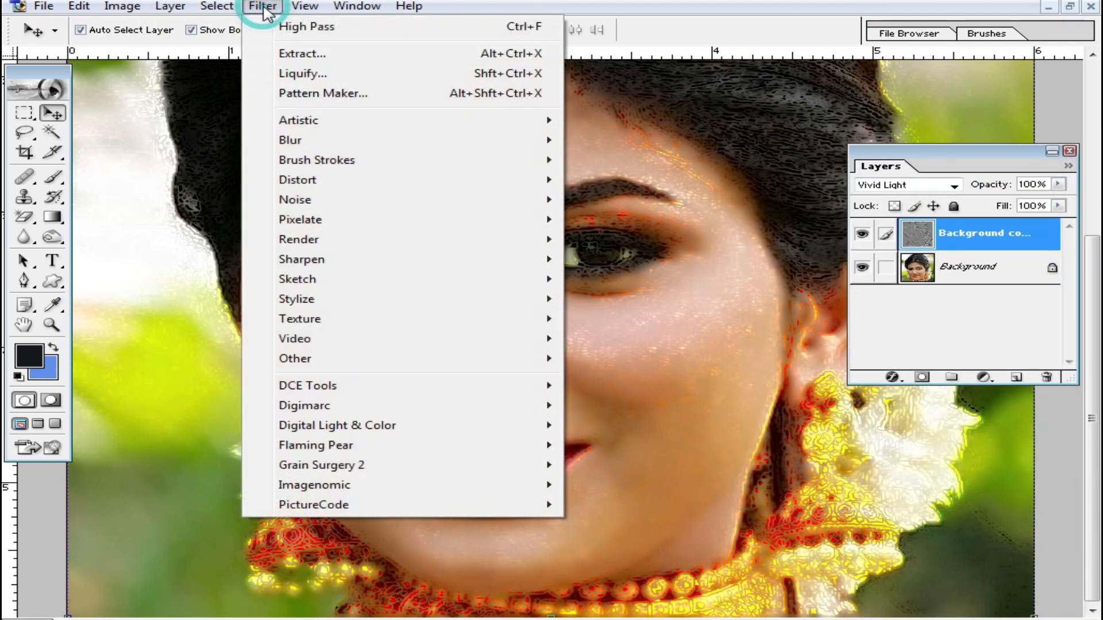
click(345, 142)
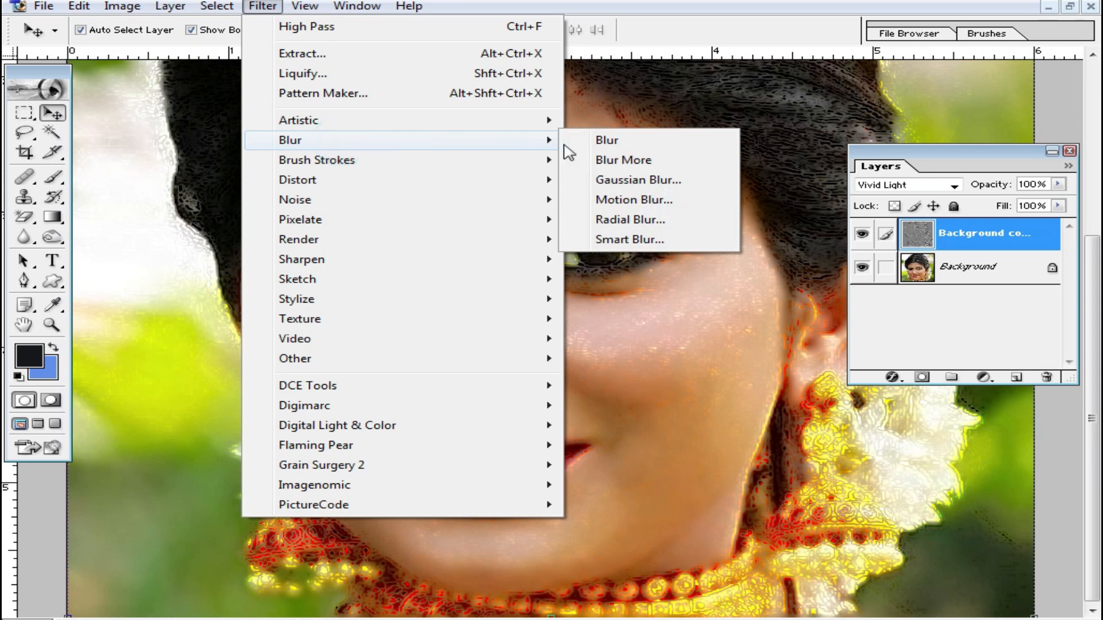
click(638, 181)
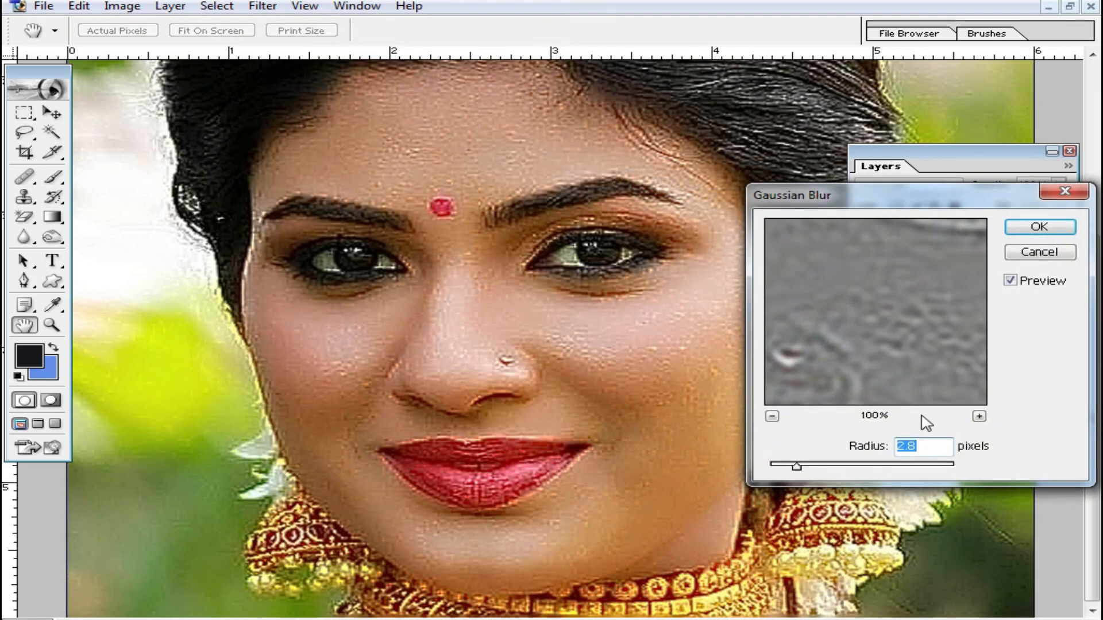
mouse_move(795, 468)
mouse_down()
mouse_move(777, 469)
mouse_move(832, 468)
mouse_move(777, 469)
mouse_up()
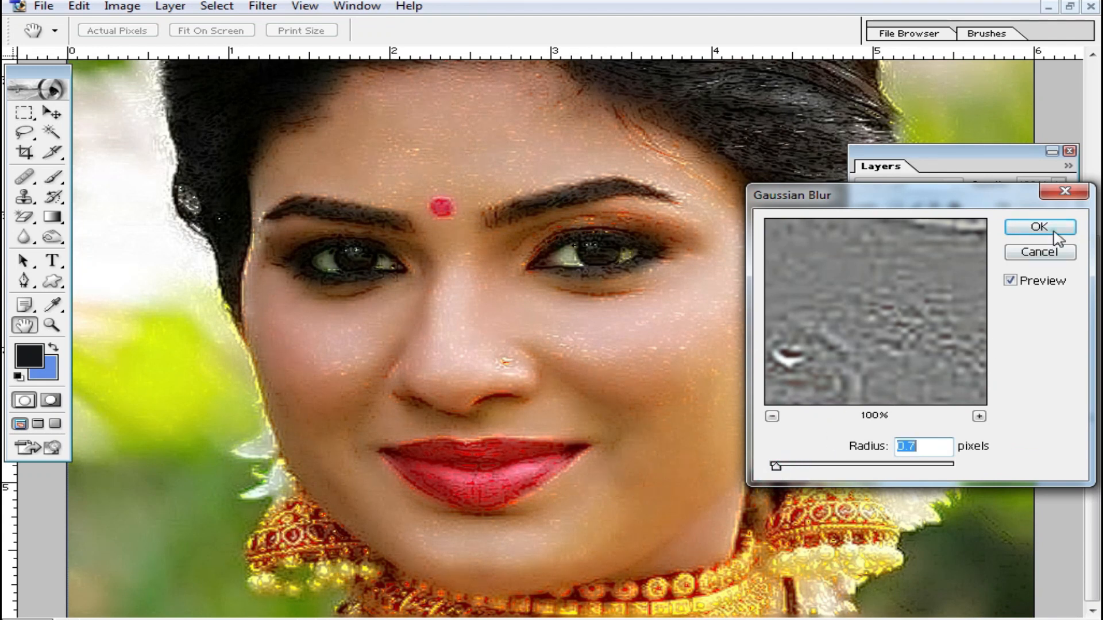
click(1056, 233)
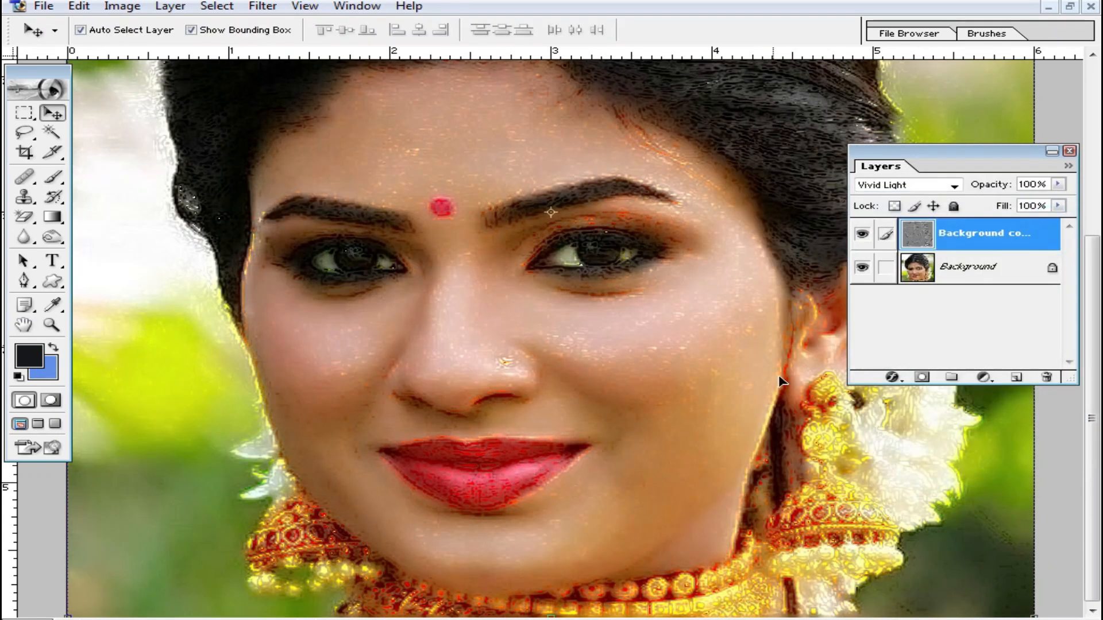
- Add a layer mask to the background copy and invert the mask to black
click(922, 377)
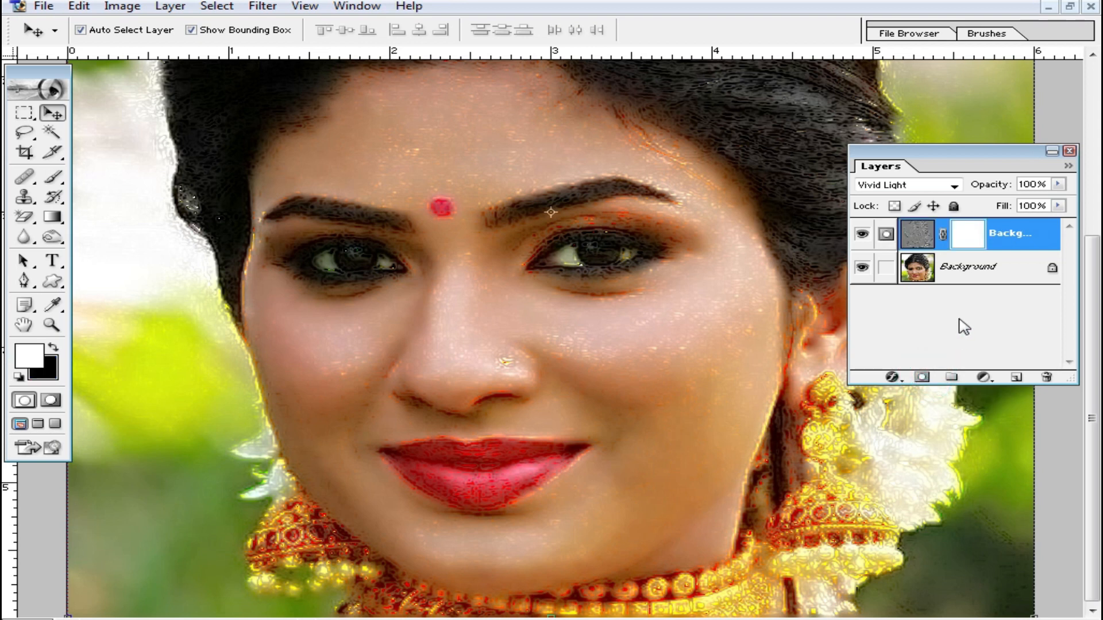
key(ctrl+i)
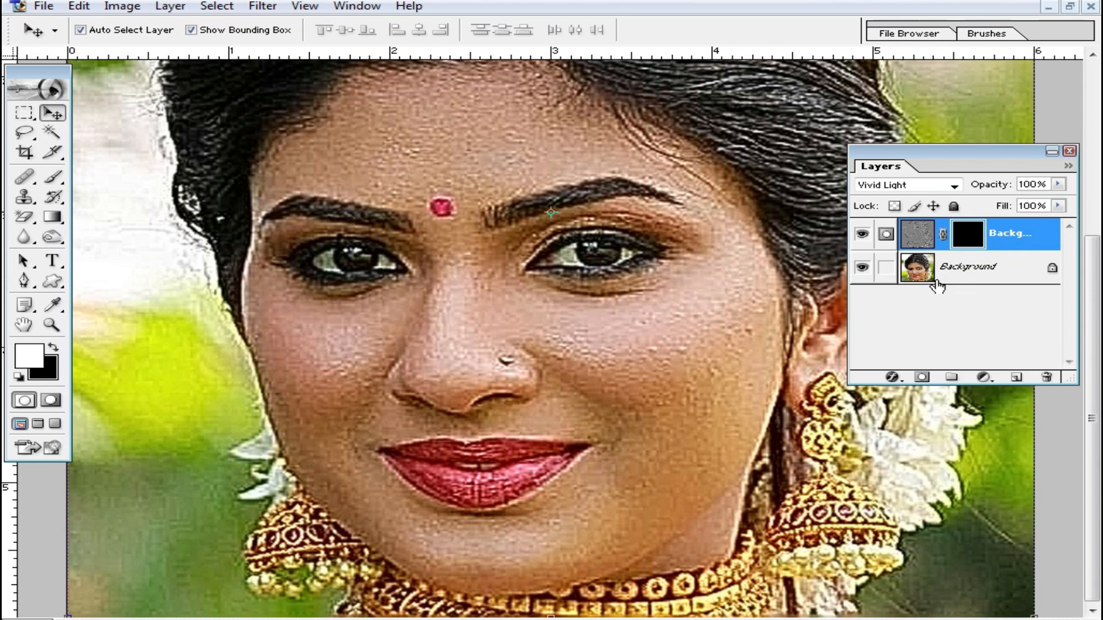
- Paint white on the layer mask over the cheeks, nose and chin with the Brush tool at 100% opacity, avoiding the lips
click(52, 185)
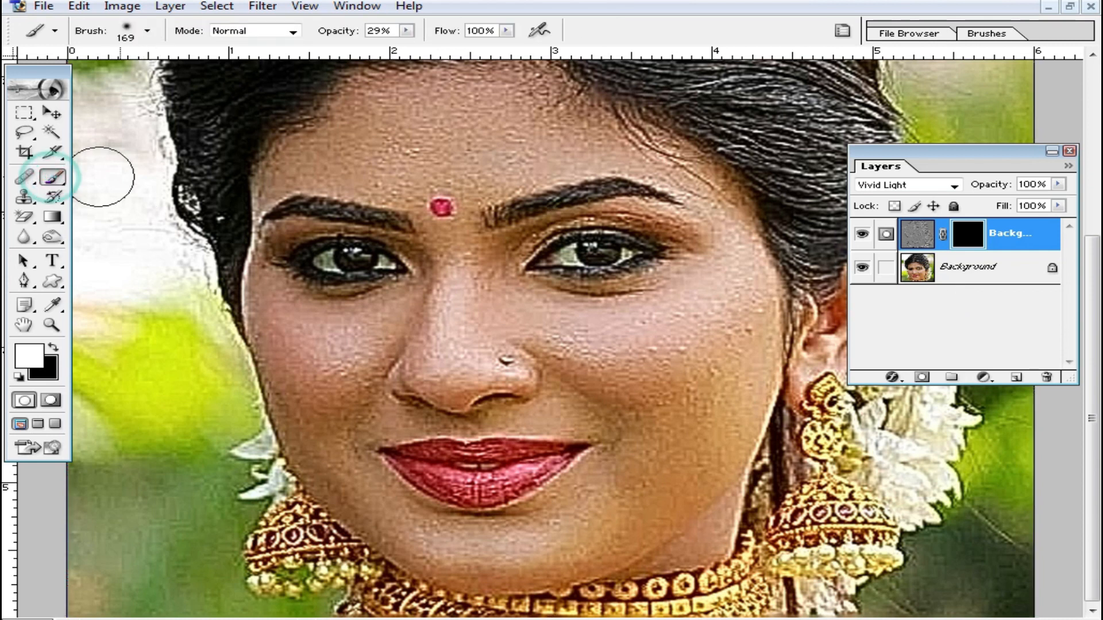
click(404, 32)
drag(407, 45, 502, 68)
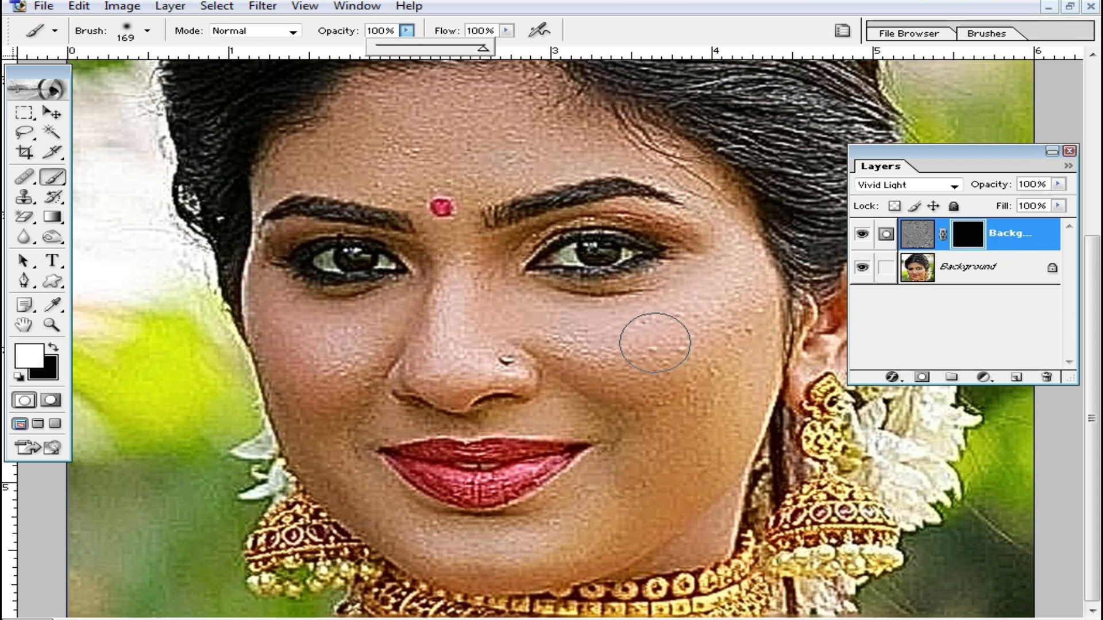
right_click(784, 342)
click(927, 375)
mouse_move(699, 334)
mouse_down()
mouse_move(702, 378)
mouse_move(725, 295)
mouse_move(742, 357)
mouse_move(667, 500)
mouse_up()
mouse_move(711, 441)
mouse_down()
mouse_move(748, 346)
mouse_move(741, 288)
mouse_move(716, 242)
mouse_move(705, 307)
mouse_move(618, 346)
mouse_move(669, 375)
mouse_move(662, 437)
mouse_up()
mouse_move(601, 495)
mouse_down()
mouse_move(553, 535)
mouse_move(605, 498)
mouse_move(500, 543)
mouse_move(590, 550)
mouse_move(688, 500)
mouse_move(746, 424)
mouse_move(680, 417)
mouse_move(645, 358)
mouse_move(601, 407)
mouse_move(616, 430)
mouse_move(546, 412)
mouse_move(569, 400)
mouse_move(510, 334)
mouse_move(613, 397)
mouse_move(652, 375)
mouse_move(641, 316)
mouse_move(491, 285)
mouse_move(481, 239)
mouse_move(462, 363)
mouse_move(448, 250)
mouse_move(434, 368)
mouse_move(480, 344)
mouse_move(532, 361)
mouse_move(453, 372)
mouse_move(571, 365)
mouse_move(504, 414)
mouse_move(467, 419)
mouse_move(392, 402)
mouse_move(427, 362)
mouse_move(415, 302)
mouse_move(302, 300)
mouse_move(264, 260)
mouse_move(338, 407)
mouse_move(326, 388)
mouse_move(354, 372)
mouse_move(392, 519)
mouse_up()
mouse_move(270, 324)
mouse_down()
mouse_move(270, 368)
mouse_move(362, 506)
mouse_move(521, 551)
mouse_move(410, 514)
mouse_move(476, 537)
mouse_move(596, 505)
mouse_move(537, 516)
mouse_move(626, 458)
mouse_up()
mouse_move(620, 414)
mouse_down()
mouse_move(329, 416)
mouse_move(397, 545)
mouse_move(608, 542)
mouse_up()
mouse_move(722, 487)
mouse_down()
mouse_move(693, 521)
mouse_move(713, 538)
mouse_move(677, 563)
mouse_move(642, 572)
mouse_up()
- Paint white on the layer mask over the forehead and the skin around the eyebrows and eyes
scroll(718, 374, up, 3)
mouse_move(639, 432)
mouse_down()
mouse_move(514, 389)
mouse_move(679, 350)
mouse_move(710, 296)
mouse_move(554, 194)
mouse_move(464, 161)
mouse_move(551, 186)
mouse_move(714, 272)
mouse_move(760, 402)
mouse_move(711, 305)
mouse_move(443, 276)
mouse_move(414, 247)
mouse_move(317, 248)
mouse_move(402, 221)
mouse_move(389, 226)
mouse_move(379, 171)
mouse_up()
mouse_move(421, 272)
mouse_down()
mouse_move(531, 308)
mouse_move(640, 294)
mouse_move(716, 302)
mouse_move(629, 288)
mouse_move(725, 287)
mouse_up()
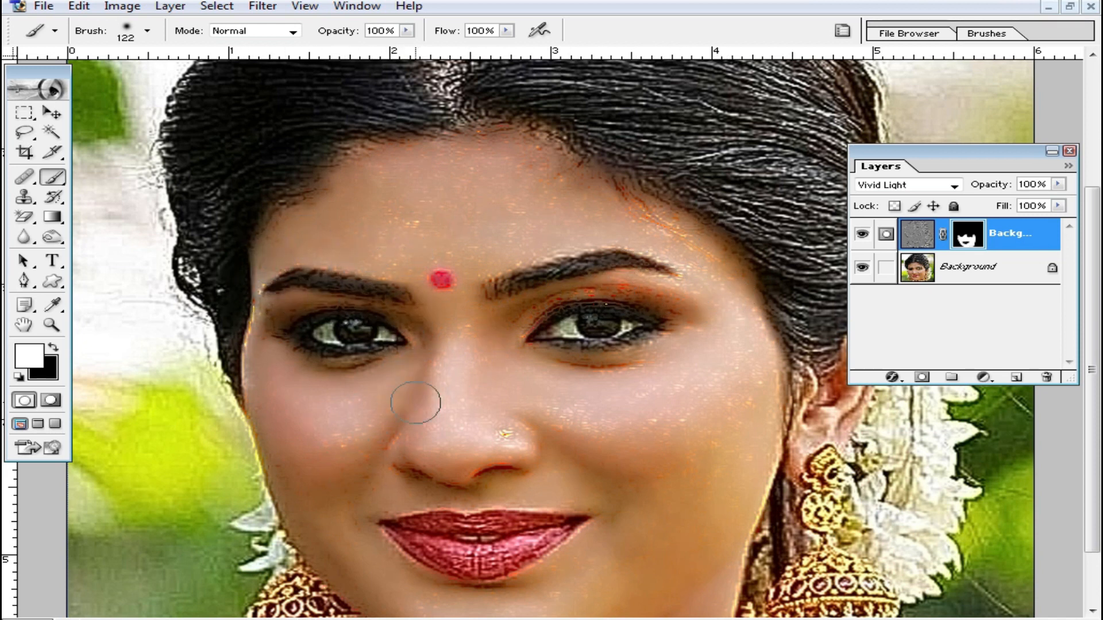
drag(659, 448, 668, 295)
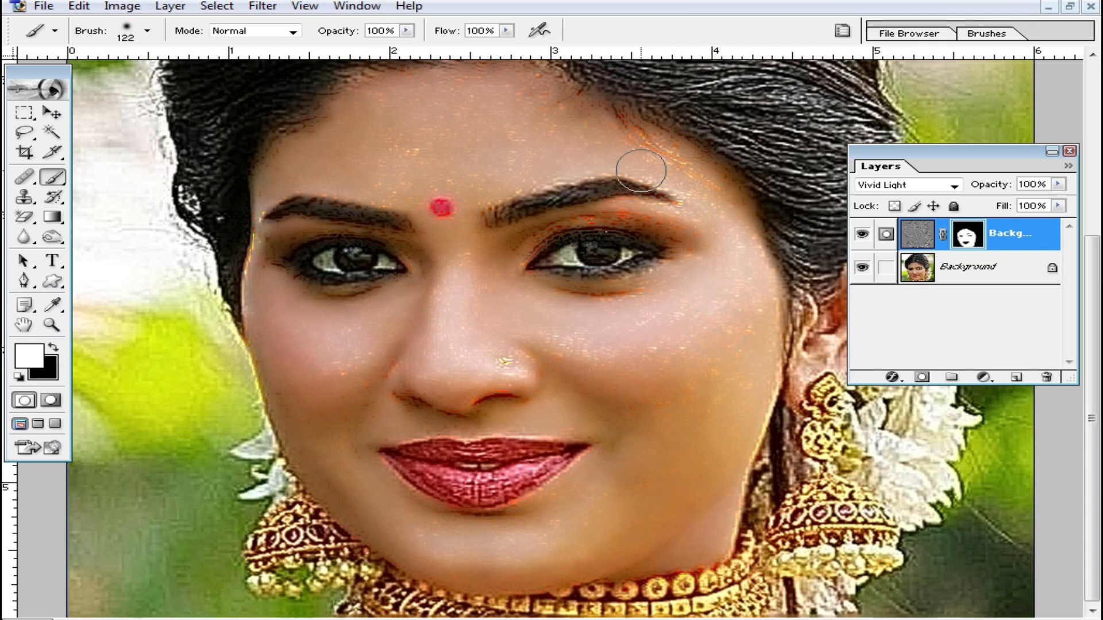
- Examine the smoothed skin on the cheeks, around the eyes and on the forehead at close range and in overview
ctrl+click(586, 414)
drag(602, 382, 623, 431)
drag(559, 293, 611, 328)
drag(302, 333, 303, 343)
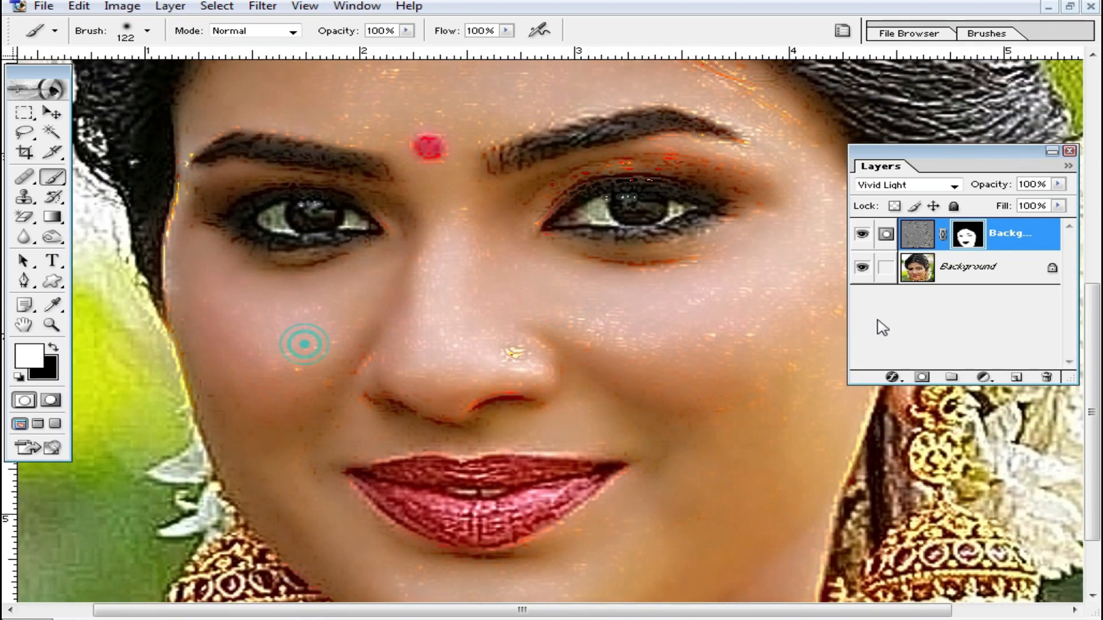
drag(361, 305, 364, 345)
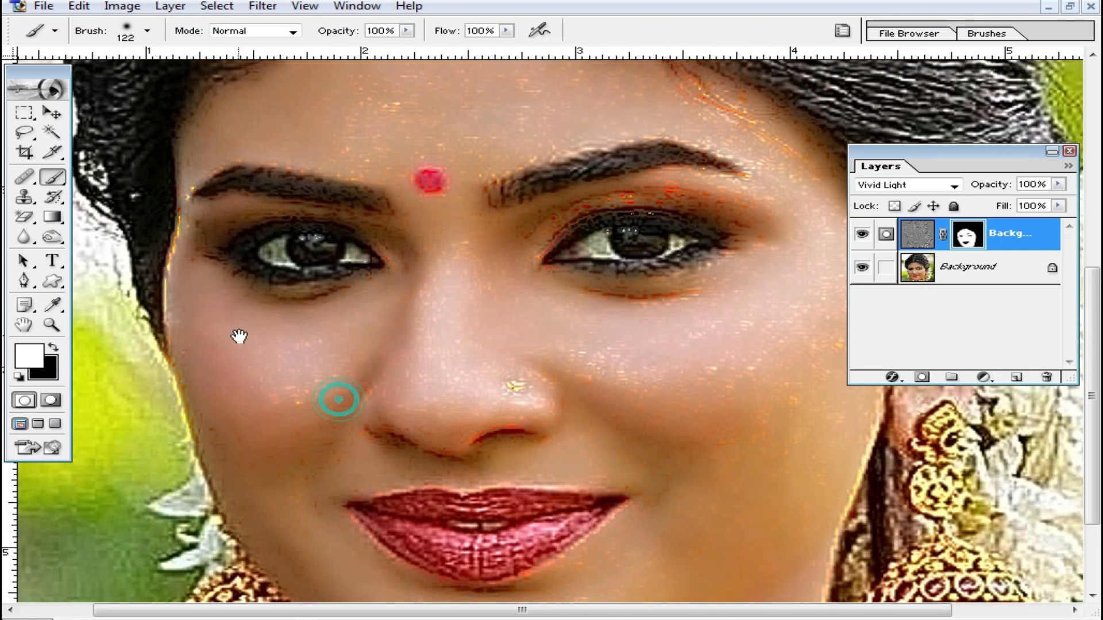
drag(239, 338, 266, 412)
click(439, 198)
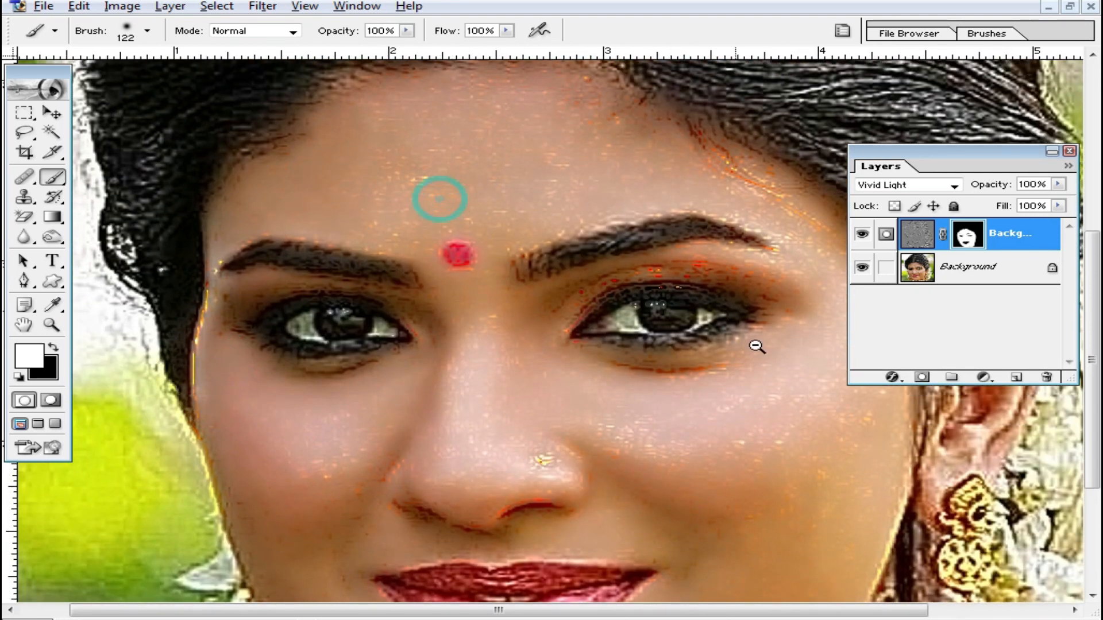
click(802, 396)
click(686, 385)
drag(770, 377, 731, 552)
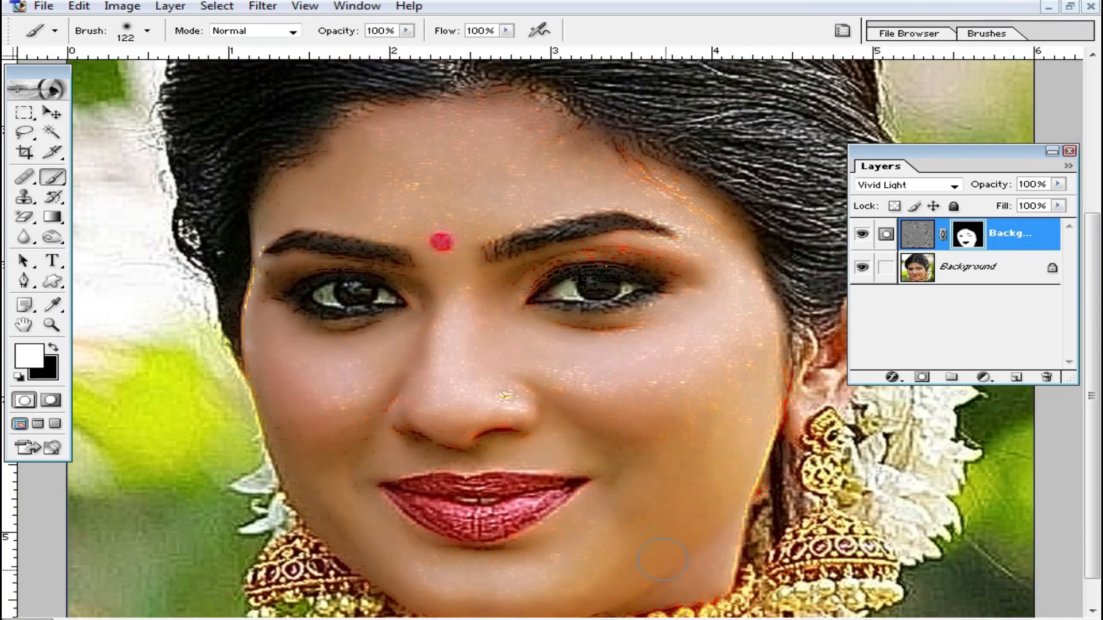
- Merge the masked Vivid Light copy into the background and duplicate the merged layer
drag(836, 338, 820, 401)
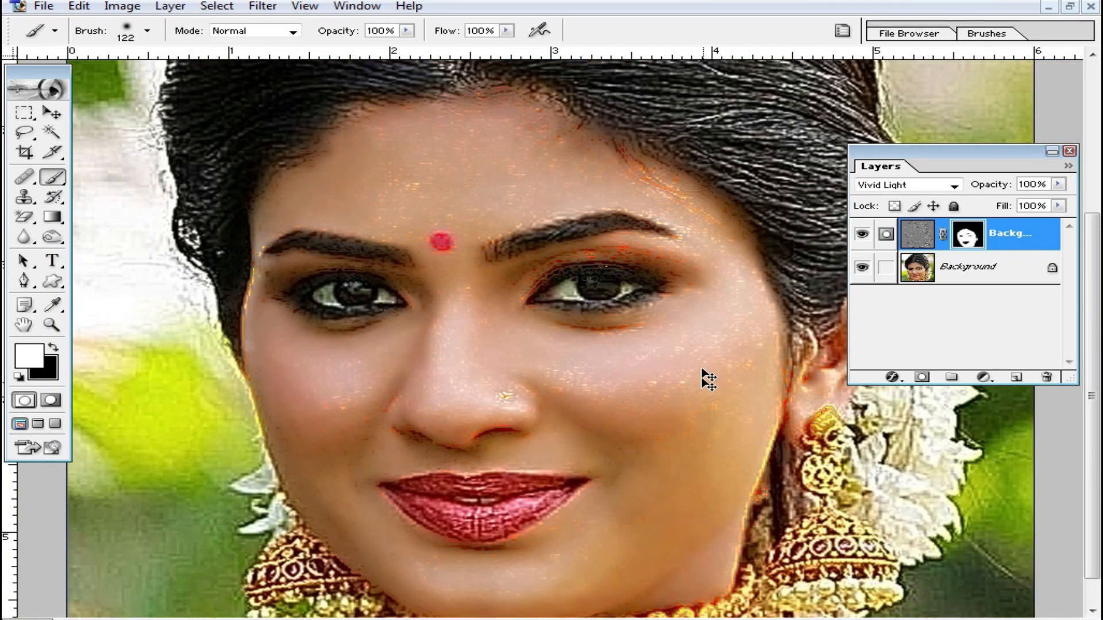
key(ctrl+e)
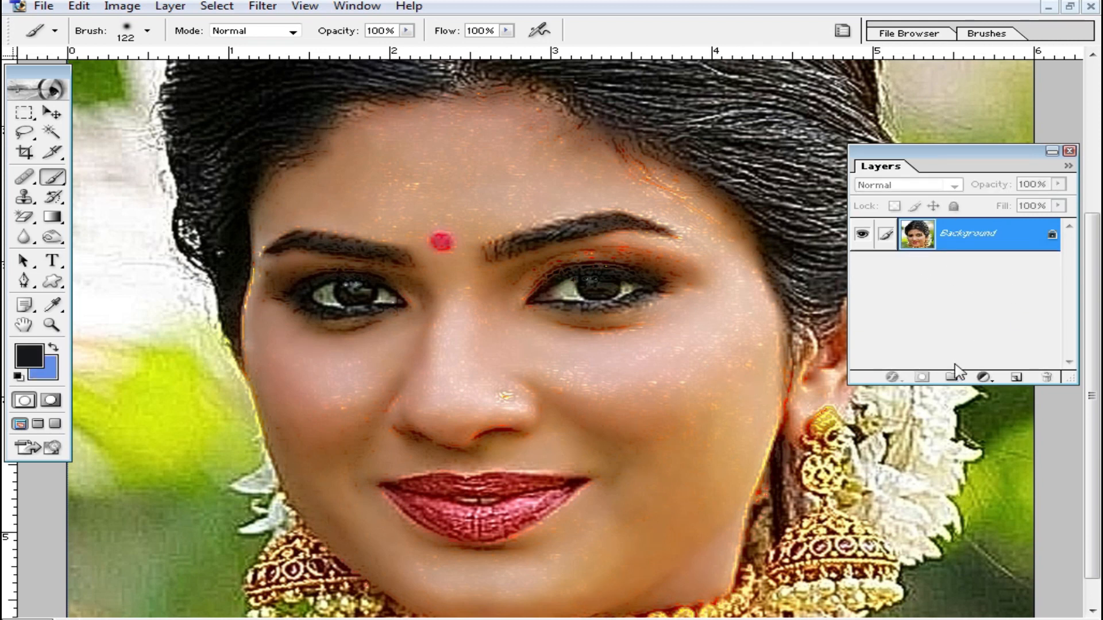
key(ctrl+j)
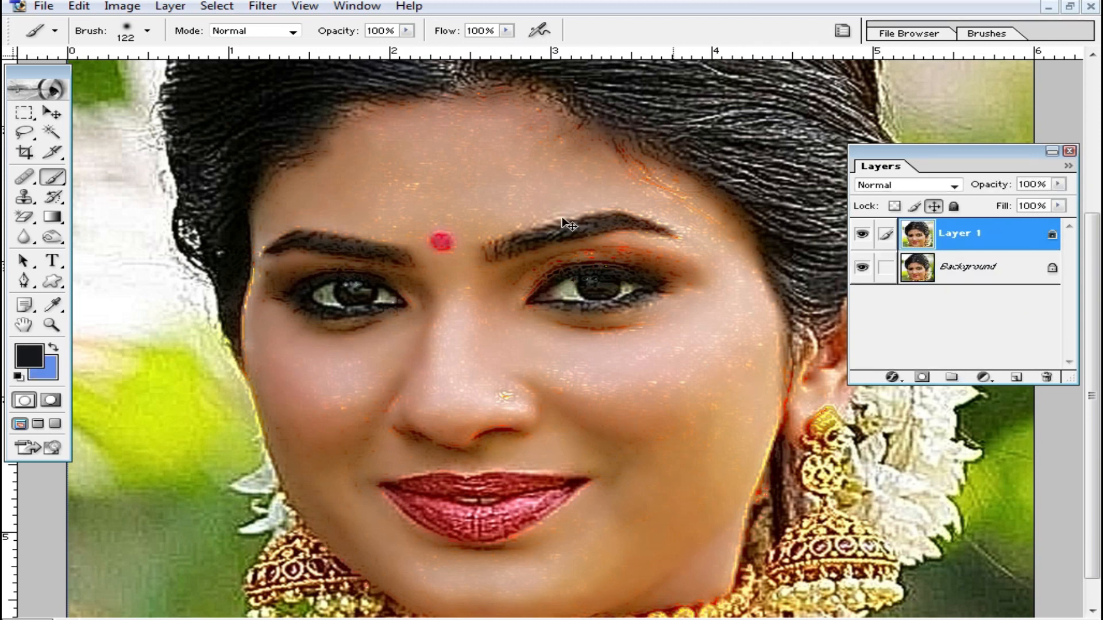
- Apply a Gaussian Blur with a radius of 9.2 pixels to the duplicated layer
click(263, 6)
click(327, 140)
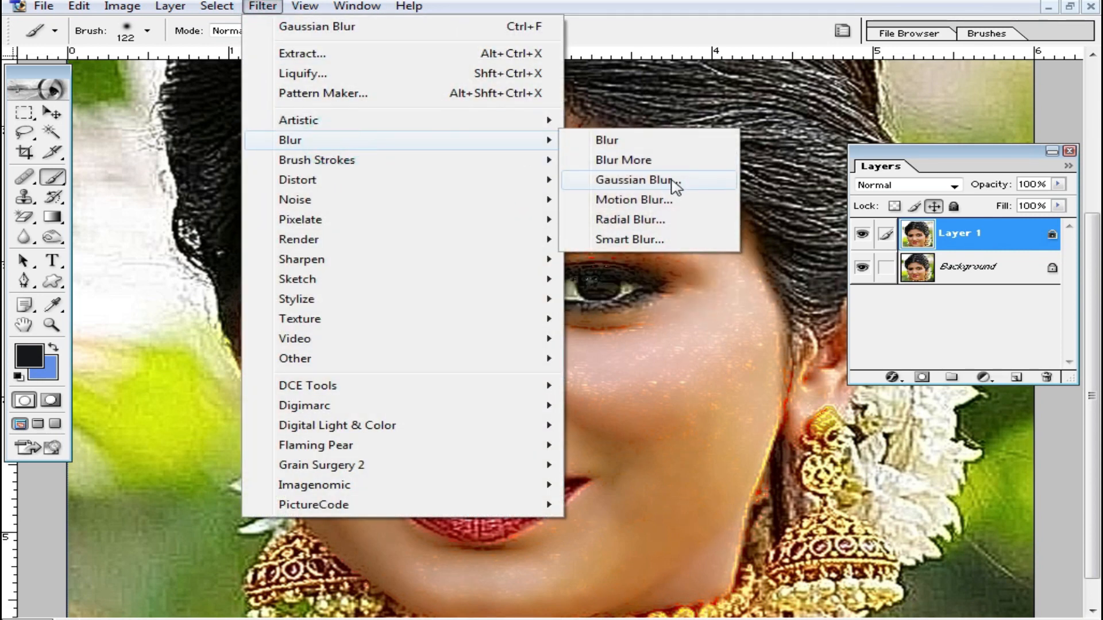
click(673, 181)
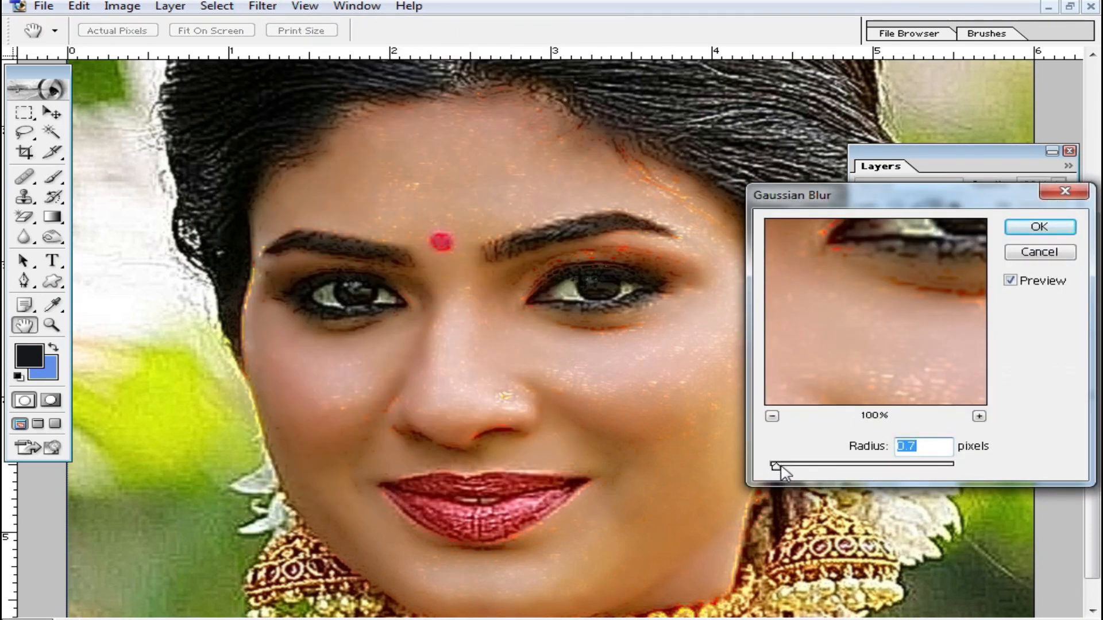
drag(775, 465, 843, 472)
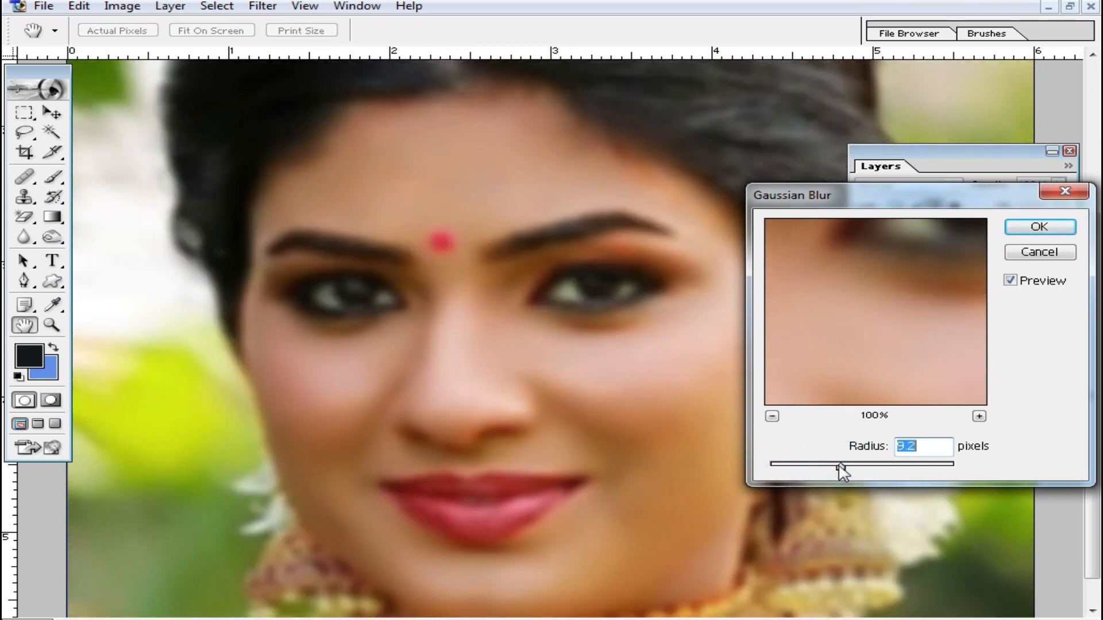
click(1040, 227)
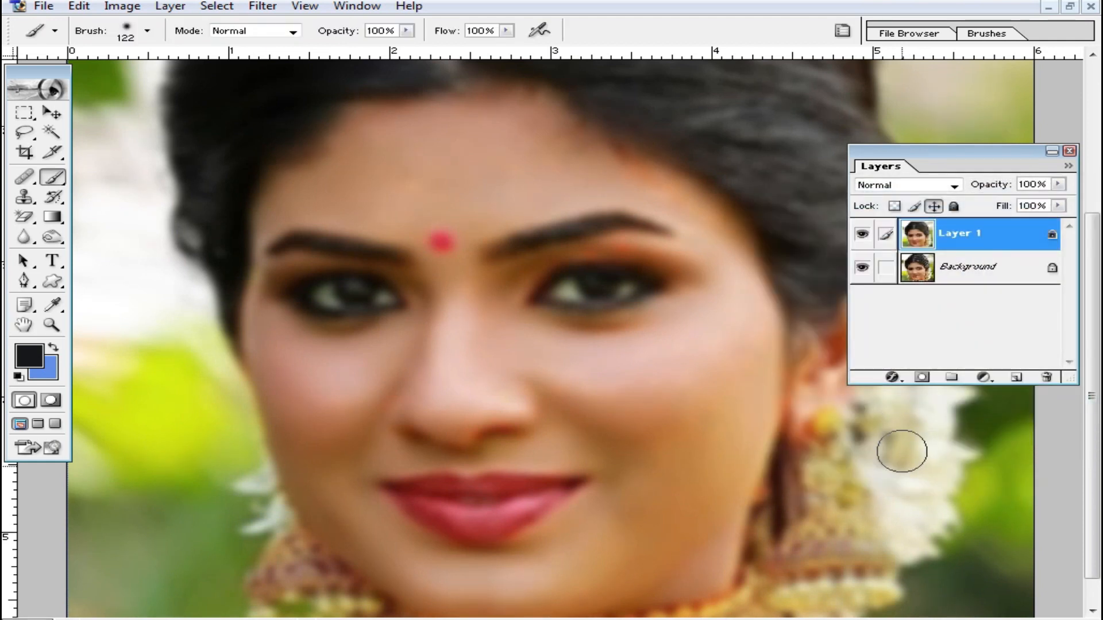
- Add a layer mask to the blurred layer and invert the mask to black
click(922, 378)
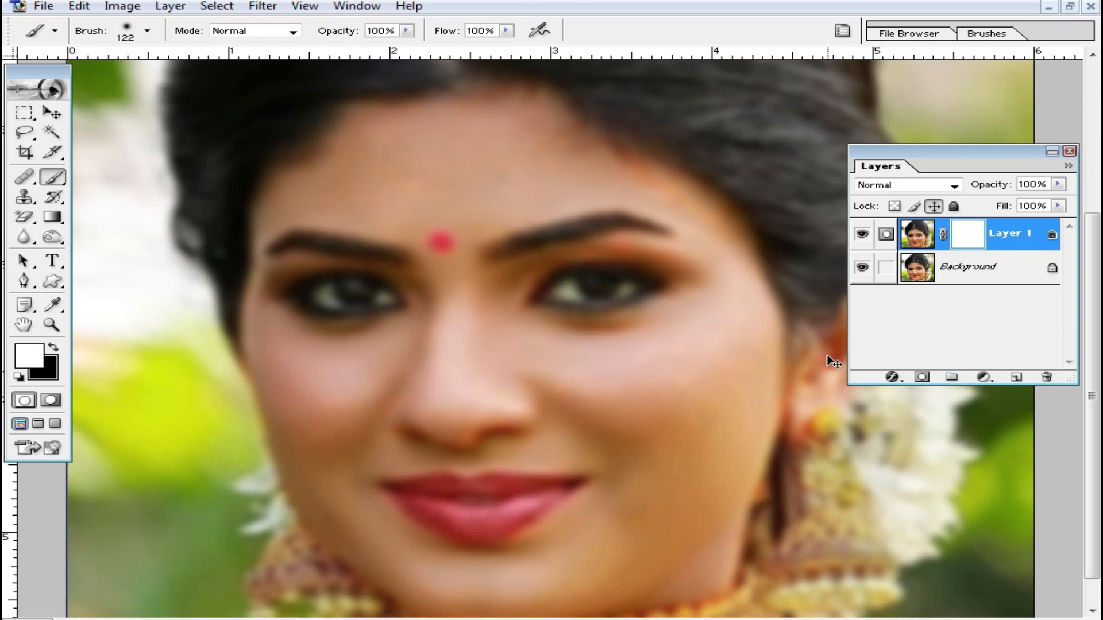
key(ctrl+i)
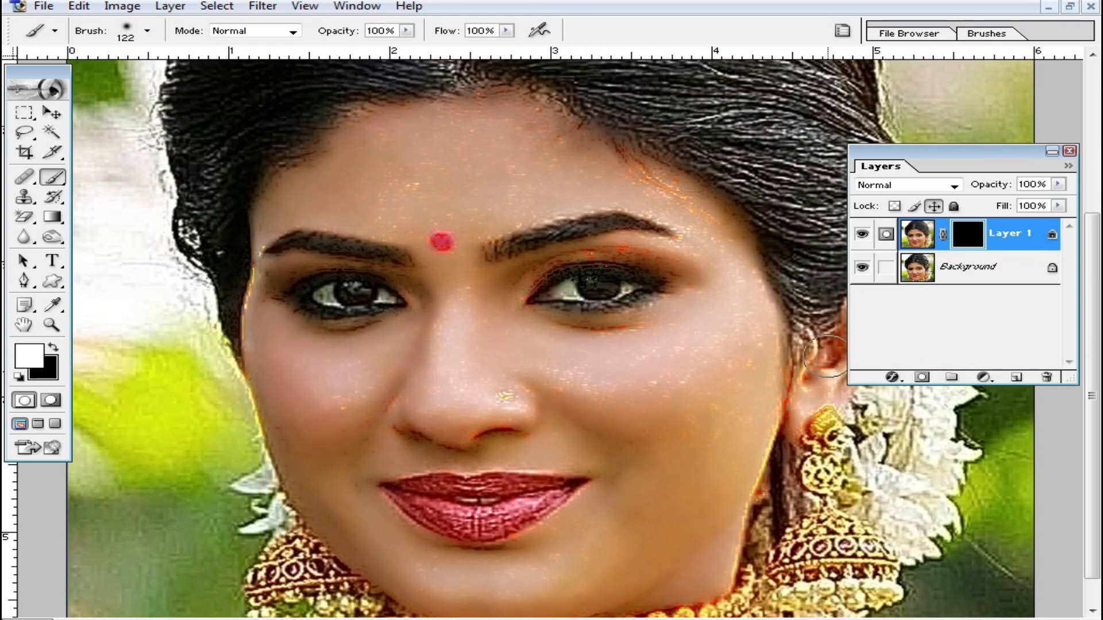
- Paint white on the blurred layer's mask over the cheeks, nose, chin and the skin around the mouth, avoiding the lips
click(594, 387)
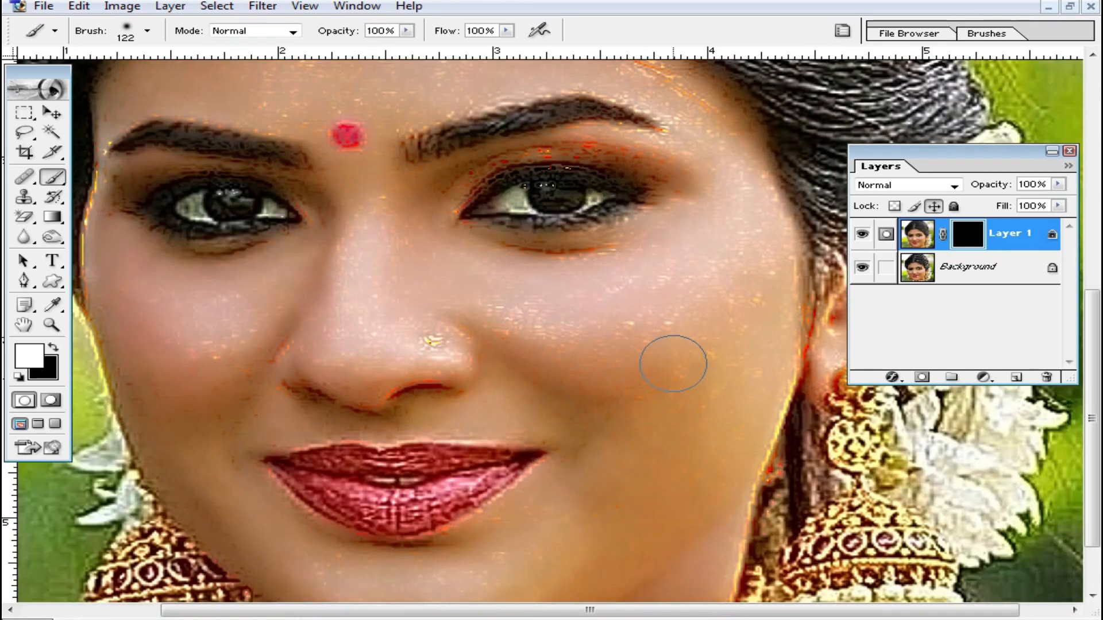
mouse_move(725, 277)
mouse_down()
mouse_move(747, 239)
mouse_move(739, 357)
mouse_move(750, 348)
mouse_move(766, 357)
mouse_move(733, 467)
mouse_move(618, 471)
mouse_up()
mouse_move(569, 434)
mouse_down()
mouse_move(604, 414)
mouse_move(604, 343)
mouse_move(564, 313)
mouse_move(582, 329)
mouse_move(570, 296)
mouse_move(627, 260)
mouse_move(540, 261)
mouse_move(676, 234)
mouse_up()
mouse_move(397, 238)
mouse_down()
mouse_move(368, 329)
mouse_move(465, 323)
mouse_move(372, 307)
mouse_move(365, 207)
mouse_move(350, 328)
mouse_move(249, 338)
mouse_move(231, 311)
mouse_move(273, 268)
mouse_move(141, 249)
mouse_move(107, 188)
mouse_move(121, 303)
mouse_move(182, 463)
mouse_up()
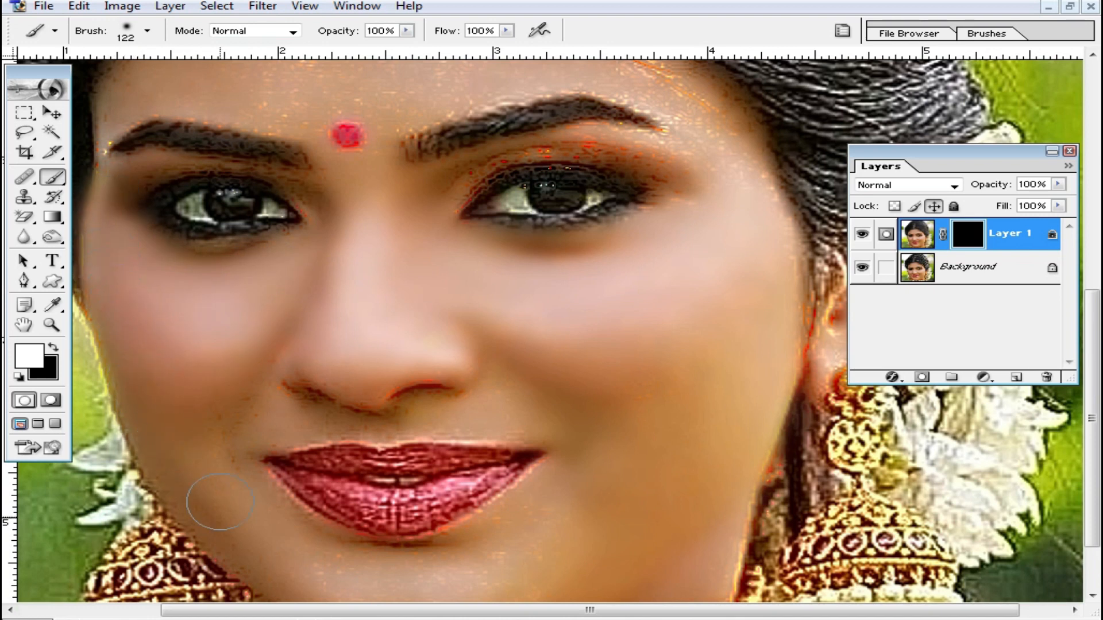
drag(276, 510, 322, 430)
mouse_move(239, 379)
mouse_down()
mouse_move(282, 423)
mouse_move(192, 342)
mouse_move(316, 509)
mouse_move(576, 517)
mouse_up()
mouse_move(609, 455)
mouse_down()
mouse_move(437, 494)
mouse_move(334, 472)
mouse_up()
mouse_move(278, 399)
mouse_down()
mouse_move(356, 442)
mouse_move(468, 480)
mouse_move(626, 384)
mouse_up()
- Reduce the brush diameter to 62 px and paint white on the mask around the nostrils, mouth corners and eyelids
right_click(626, 385)
drag(778, 364, 722, 370)
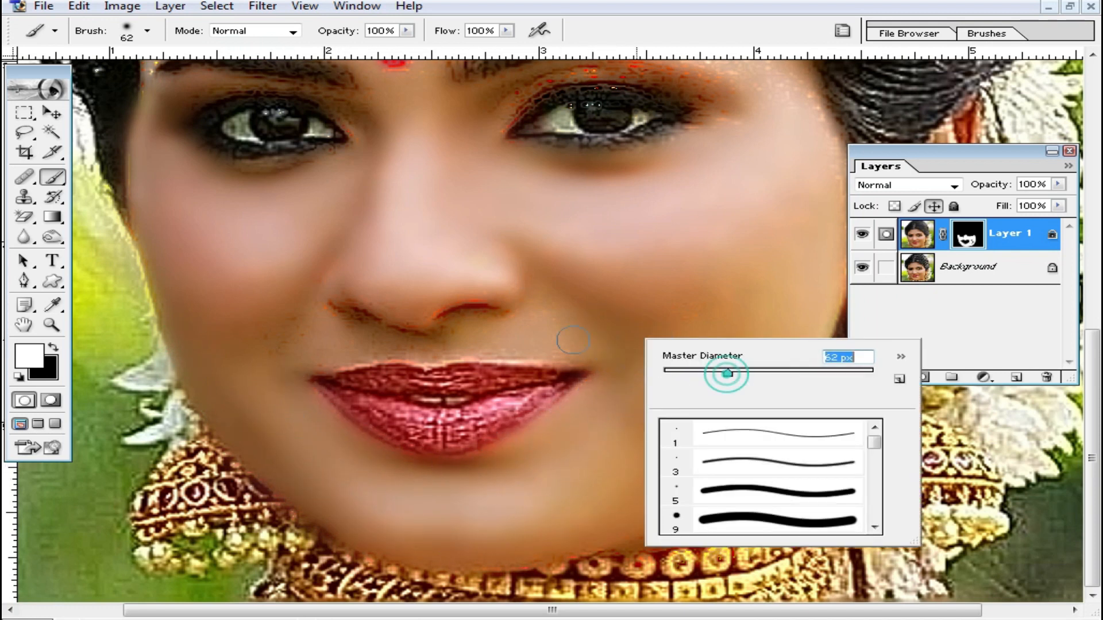
key(Return)
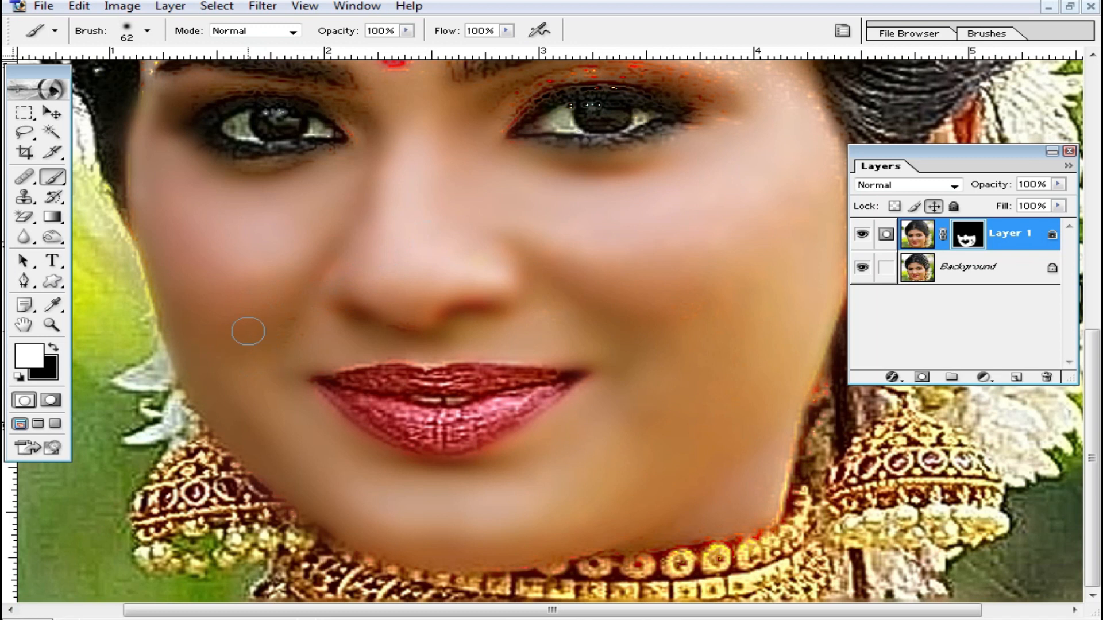
drag(316, 268, 348, 383)
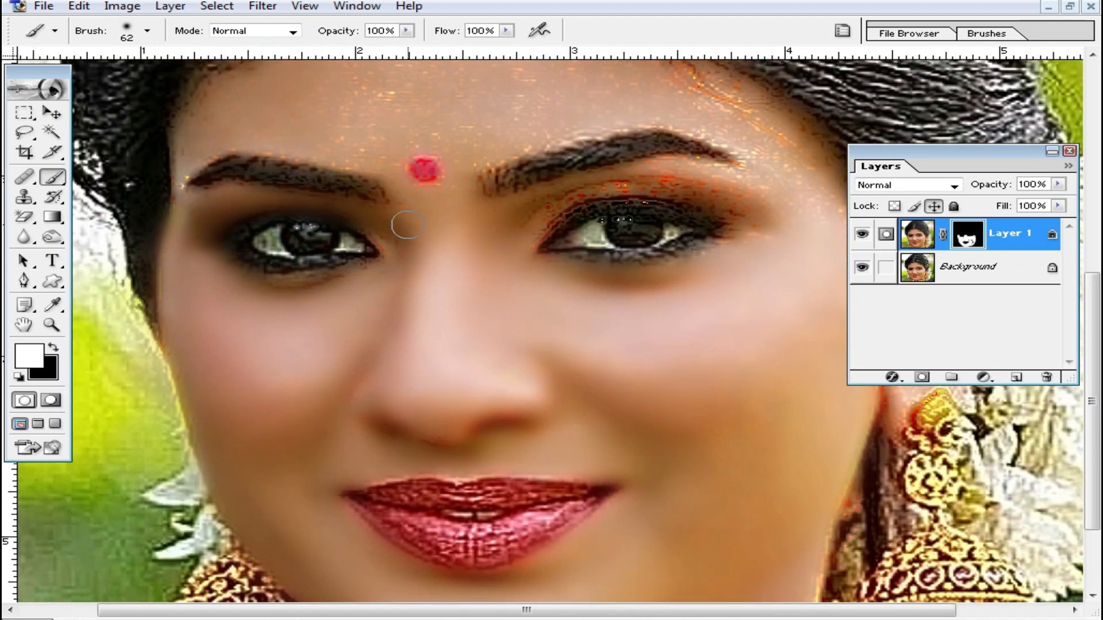
drag(591, 271, 557, 328)
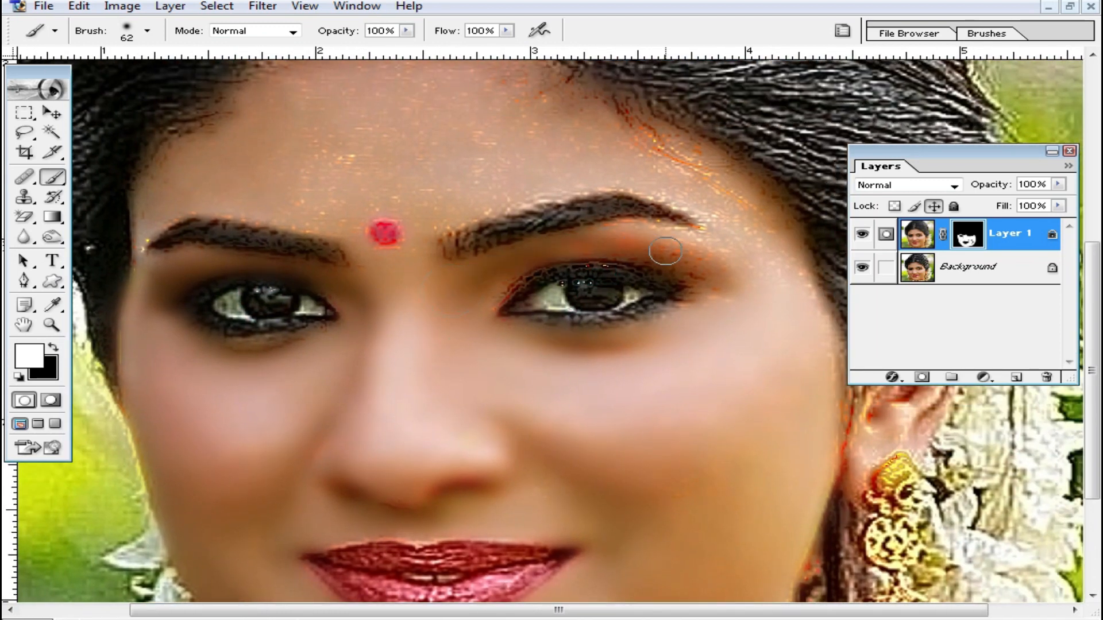
drag(749, 257, 750, 299)
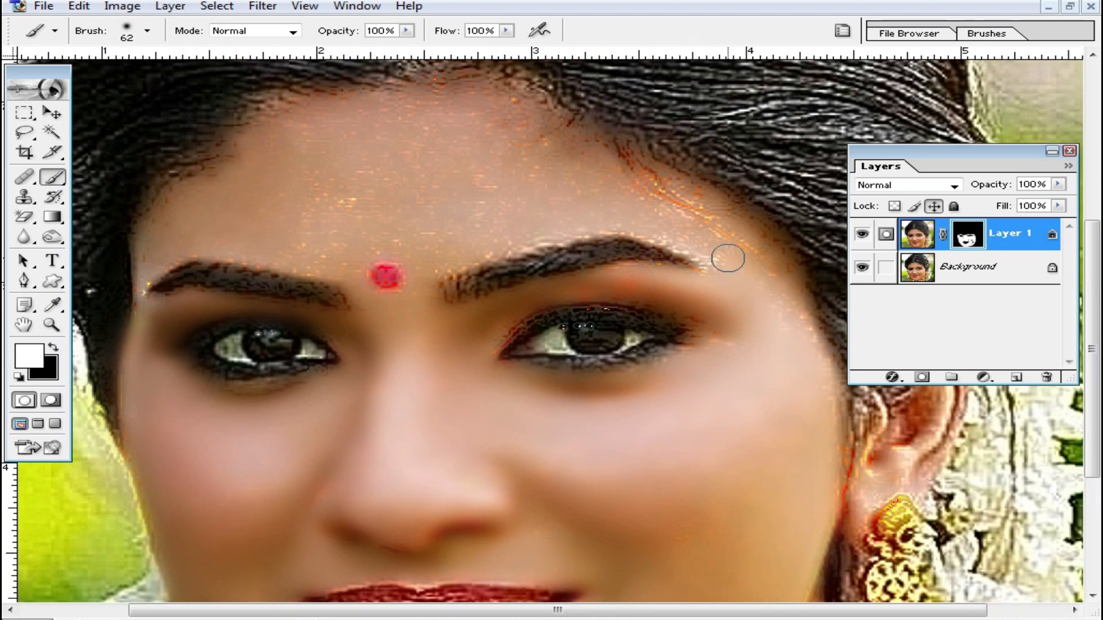
- Paint white on the mask over the temples, the area between the eyebrows and the whole forehead up to the hairline
mouse_move(748, 279)
mouse_down()
mouse_move(662, 204)
mouse_move(655, 195)
mouse_move(664, 187)
mouse_move(739, 265)
mouse_move(656, 233)
mouse_move(551, 231)
mouse_up()
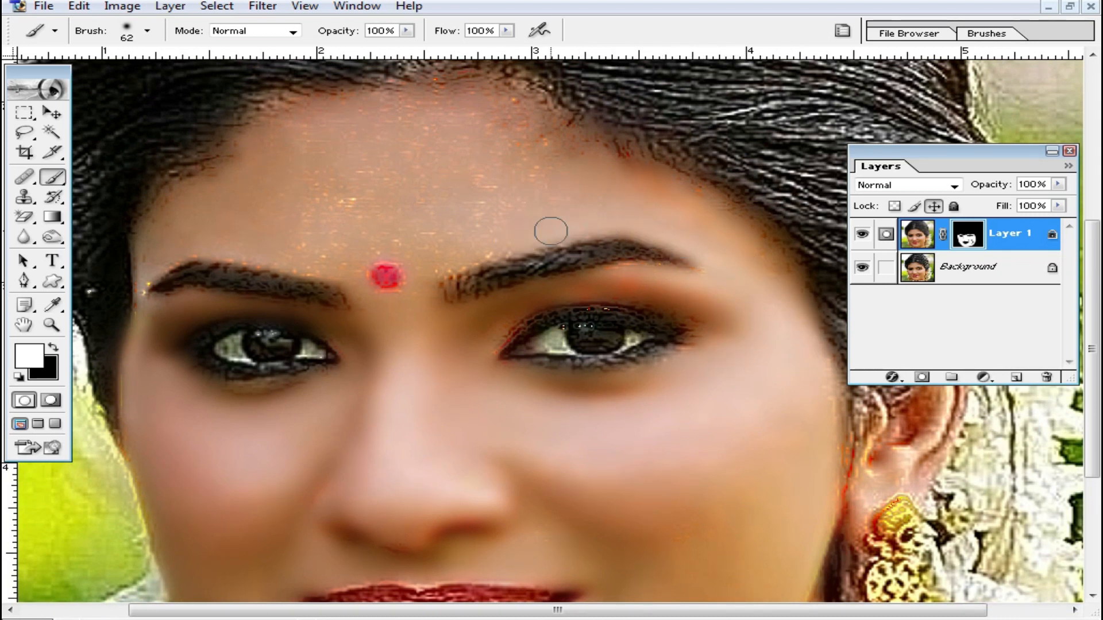
drag(409, 238, 448, 289)
drag(425, 327, 430, 345)
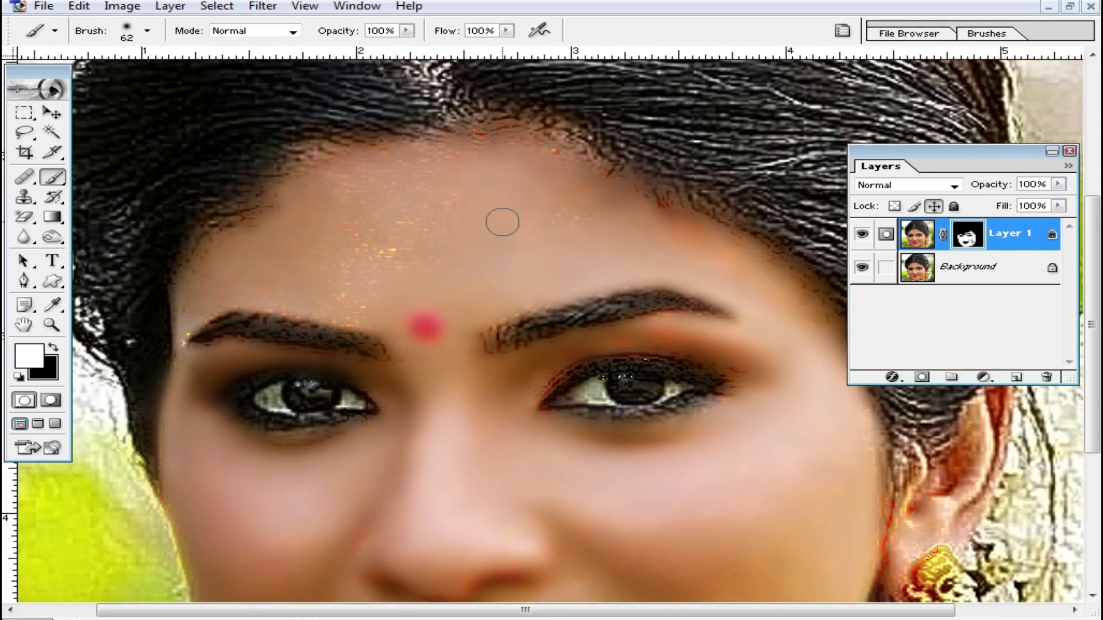
mouse_move(450, 147)
mouse_down()
mouse_move(581, 173)
mouse_move(533, 135)
mouse_move(542, 144)
mouse_move(424, 181)
mouse_move(399, 262)
mouse_up()
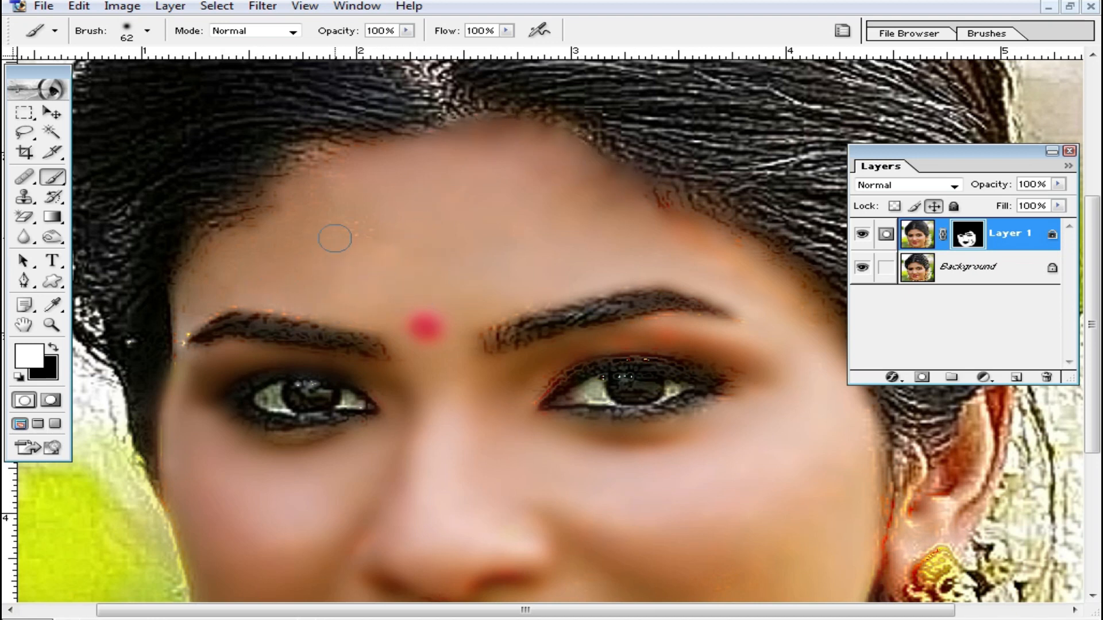
right_click(463, 233)
click(571, 264)
click(238, 249)
drag(184, 315, 184, 320)
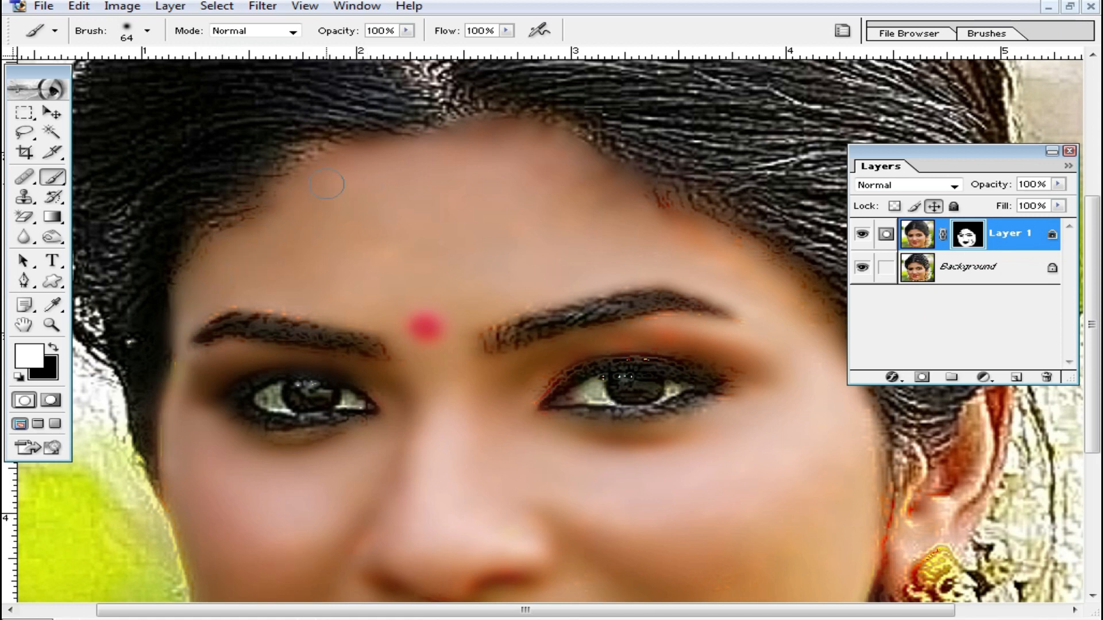
- Lower the brush opacity to 39% and paint white on the mask over the lips and the eye edges for partial smoothing
key(ctrl+minus)
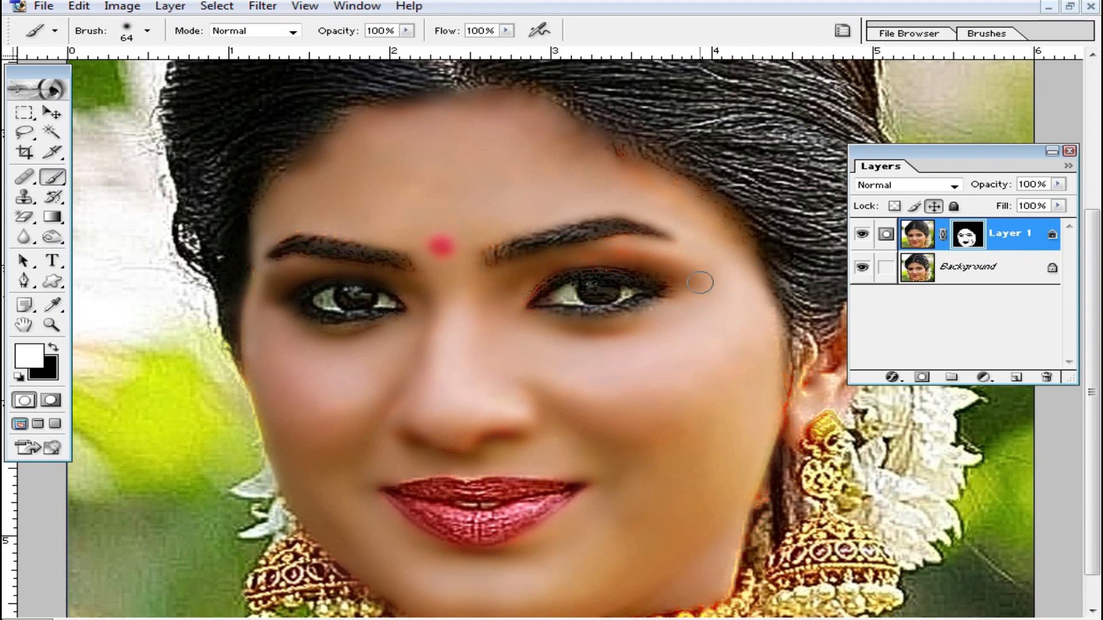
scroll(704, 287, down, 2)
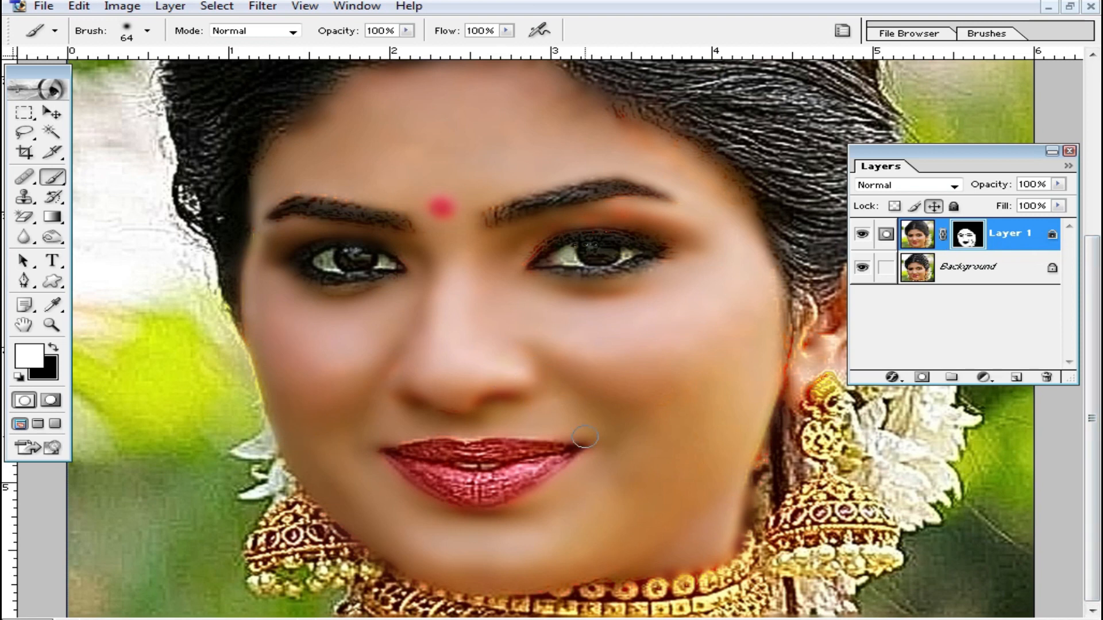
click(406, 30)
click(343, 47)
drag(437, 448, 548, 440)
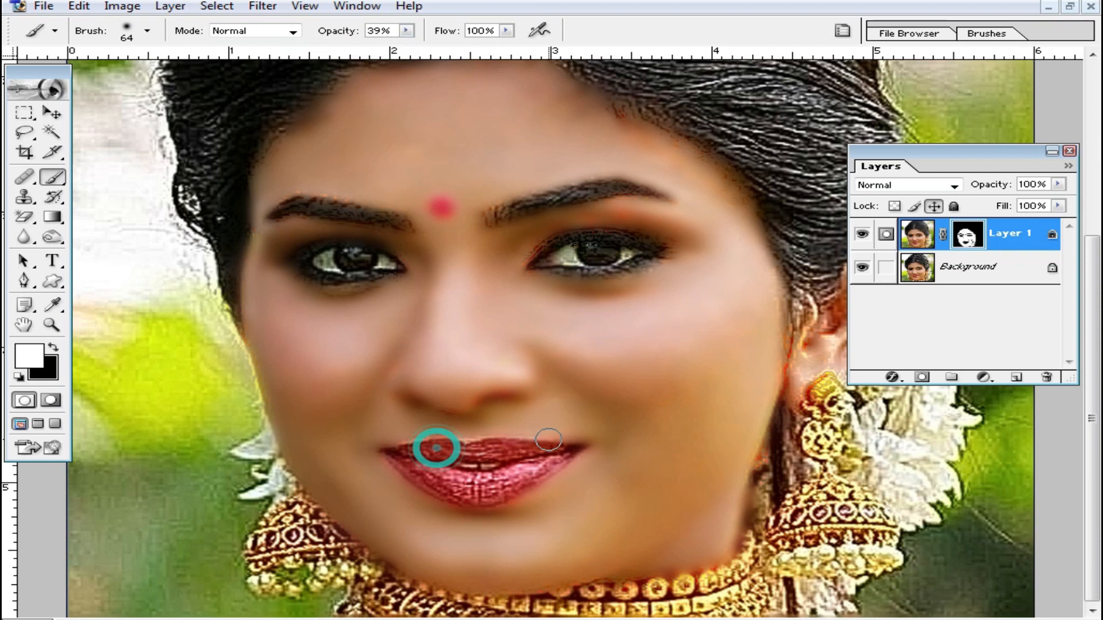
drag(415, 474, 424, 487)
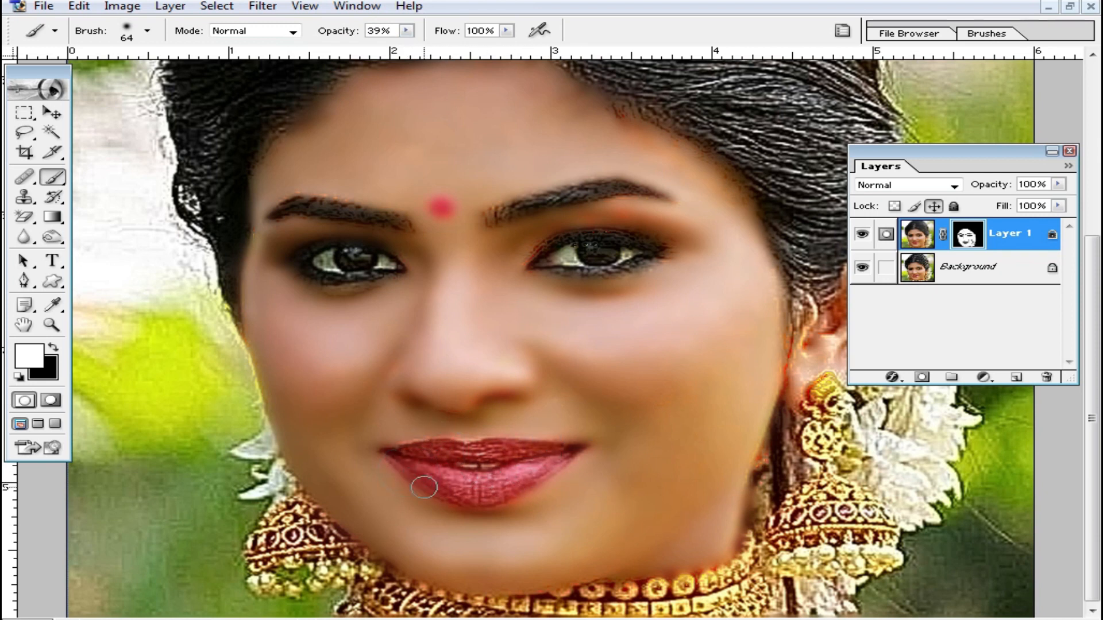
drag(544, 450, 438, 476)
drag(511, 467, 522, 459)
mouse_move(539, 268)
mouse_down()
mouse_move(632, 270)
mouse_move(679, 243)
mouse_move(521, 272)
mouse_up()
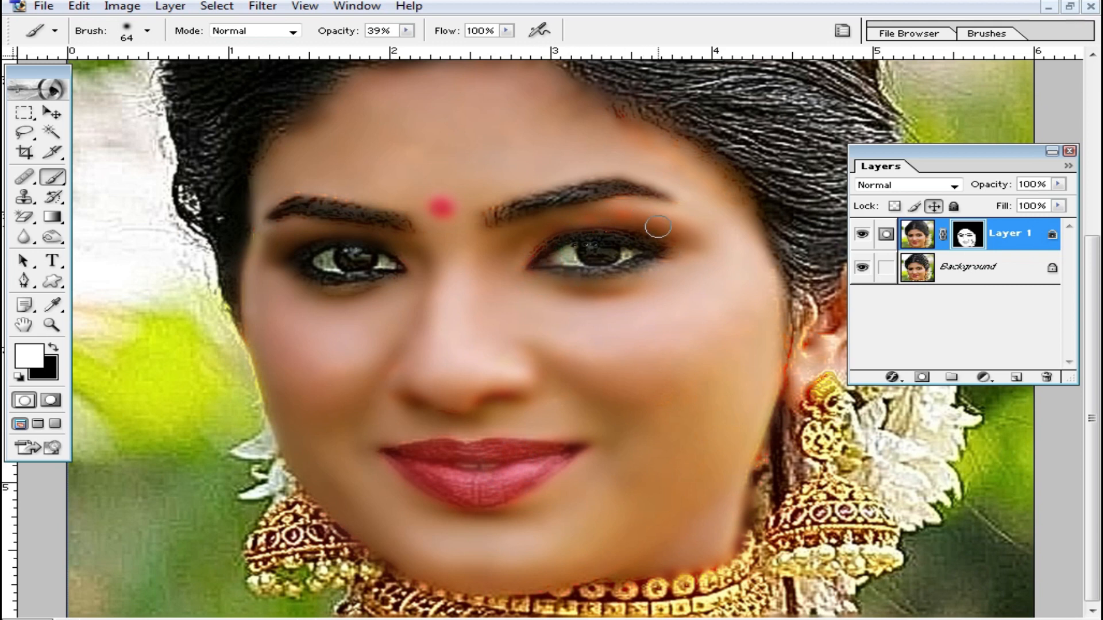
mouse_move(390, 257)
mouse_down()
mouse_move(322, 276)
mouse_move(418, 265)
mouse_up()
- Enlarge the brush to 165 px and paint white on the mask over the hair at 39% opacity
scroll(493, 209, up, 2)
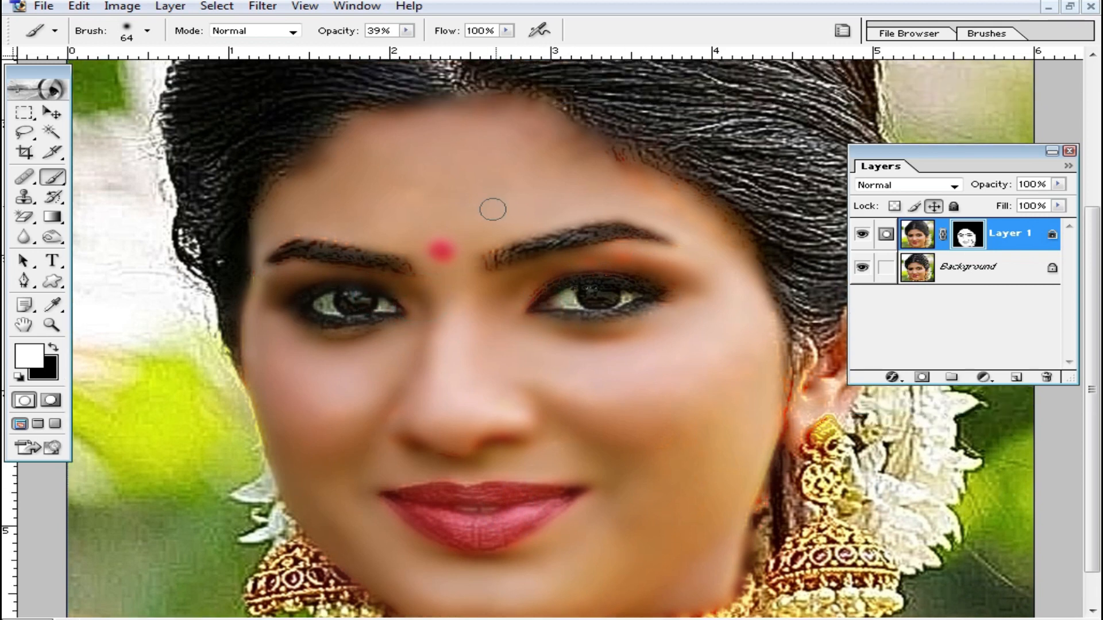
key(ctrl+minus)
right_click(627, 253)
drag(734, 295, 807, 297)
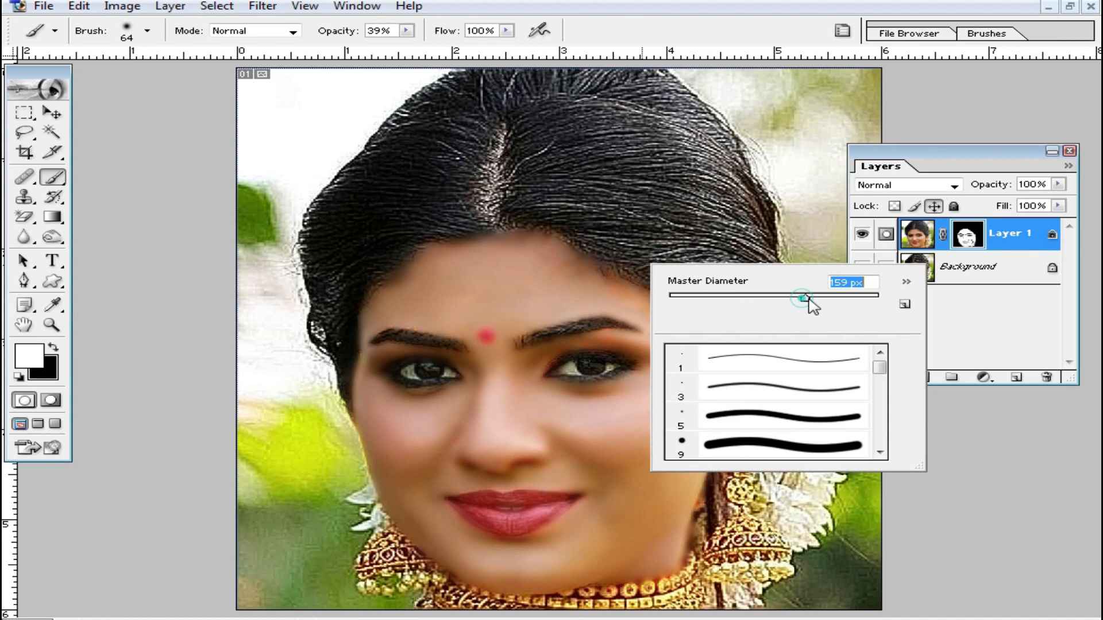
click(578, 197)
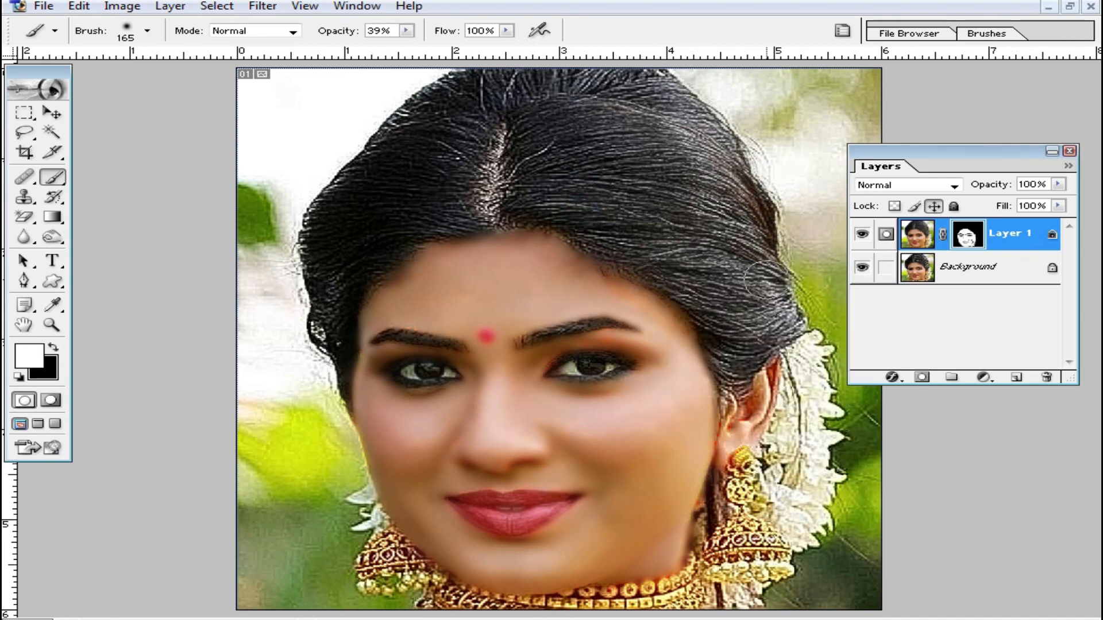
mouse_move(730, 355)
mouse_down()
mouse_move(650, 222)
mouse_move(491, 180)
mouse_move(324, 301)
mouse_move(501, 94)
mouse_move(563, 121)
mouse_move(630, 80)
mouse_up()
mouse_move(630, 79)
mouse_down()
mouse_move(701, 115)
mouse_move(761, 265)
mouse_move(717, 251)
mouse_up()
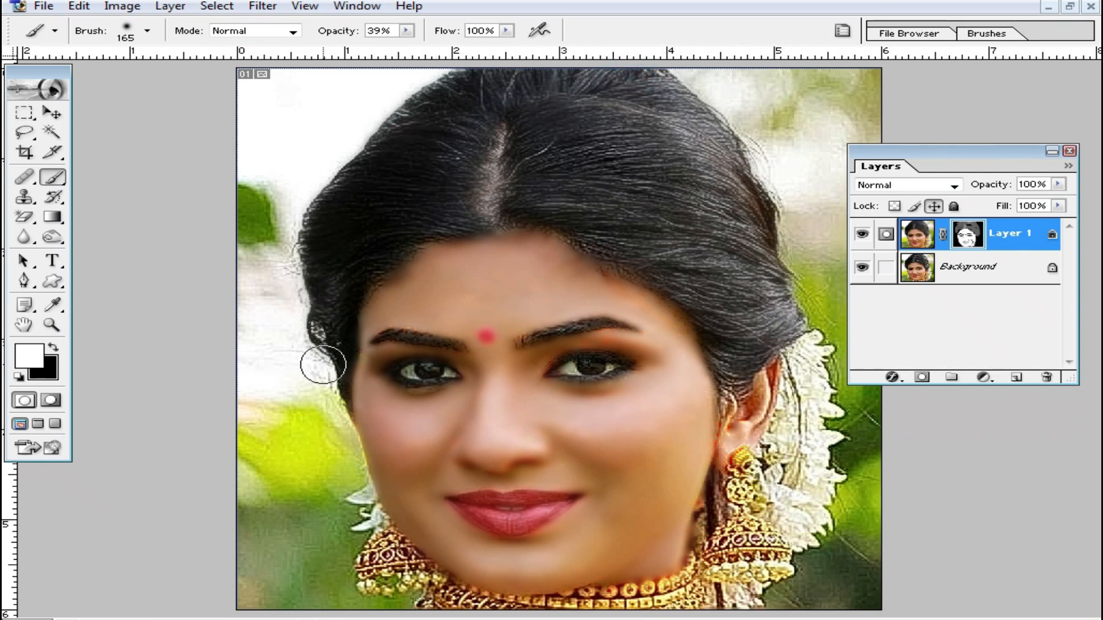
- Reduce the blurred layer's opacity to 62%
scroll(725, 364, down, 3)
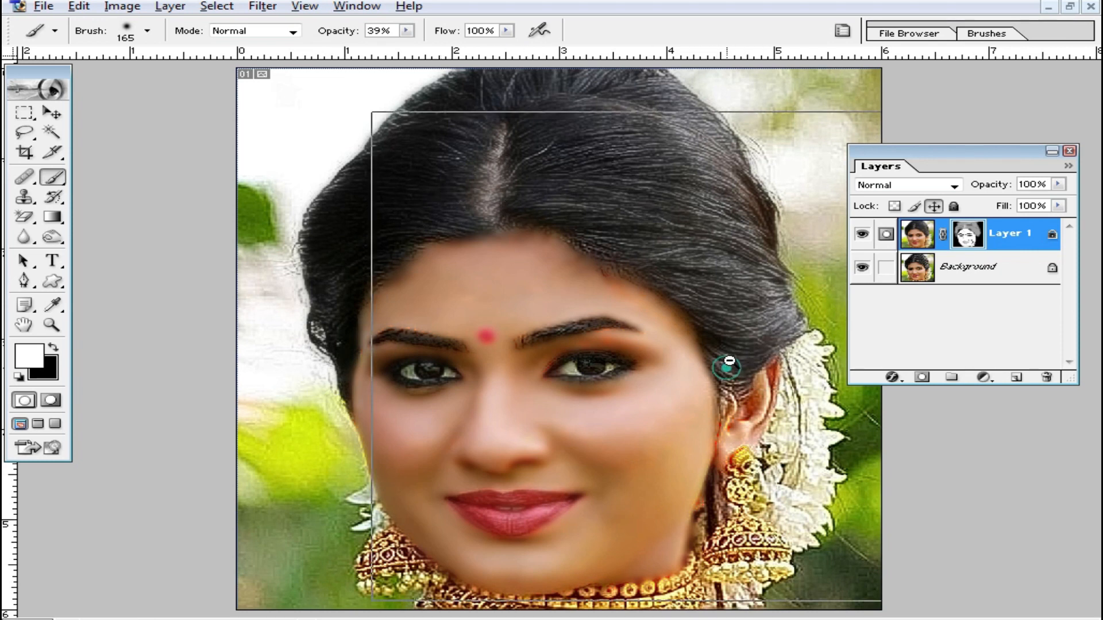
scroll(692, 363, up, 4)
scroll(598, 443, down, 2)
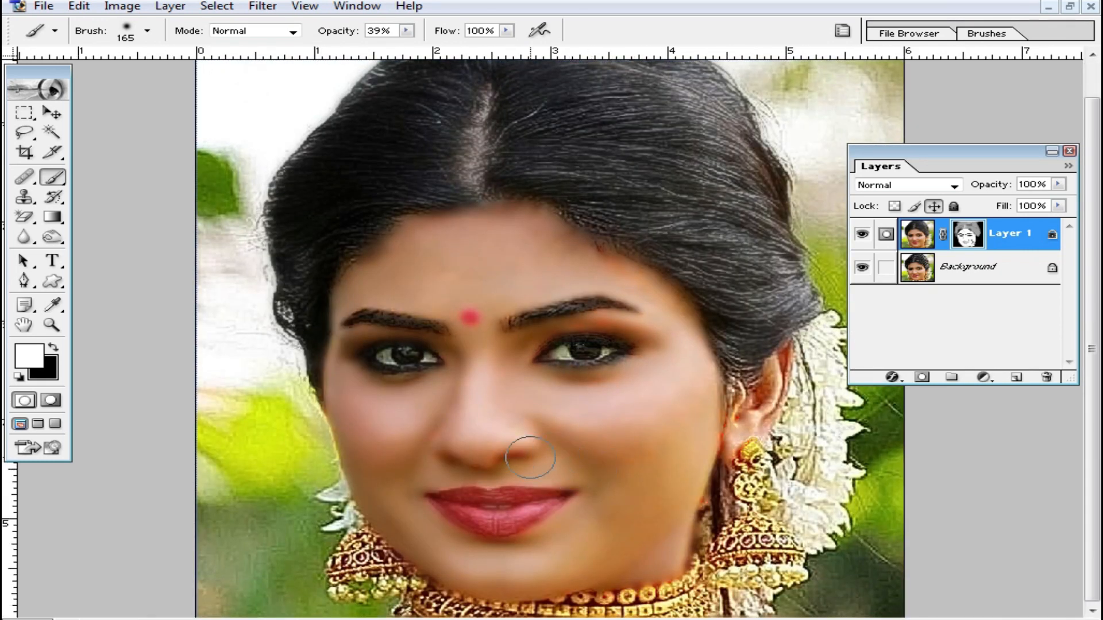
ctrl+click(571, 419)
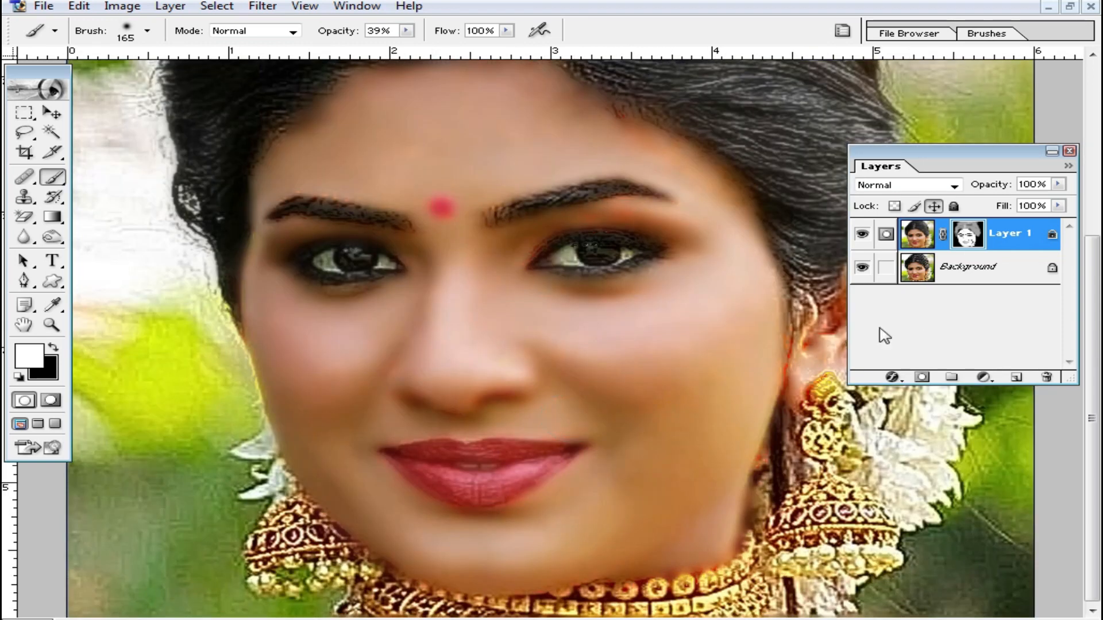
click(1058, 184)
click(1055, 208)
click(1058, 184)
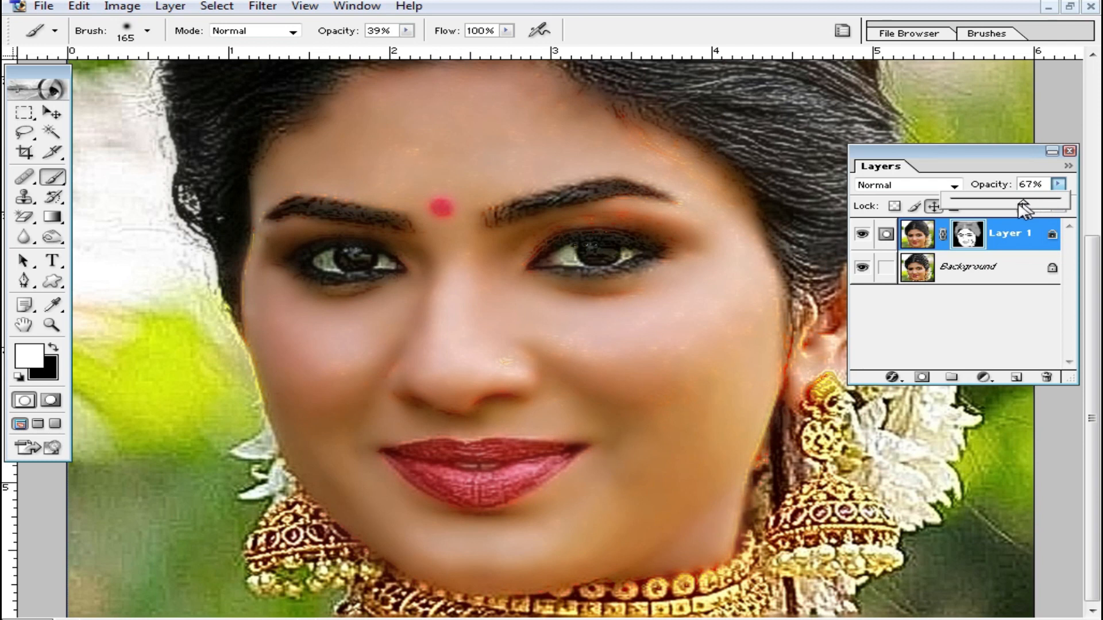
- Check the whole portrait in overview and merge the blurred layer into the background
alt+click(512, 394)
alt+click(510, 389)
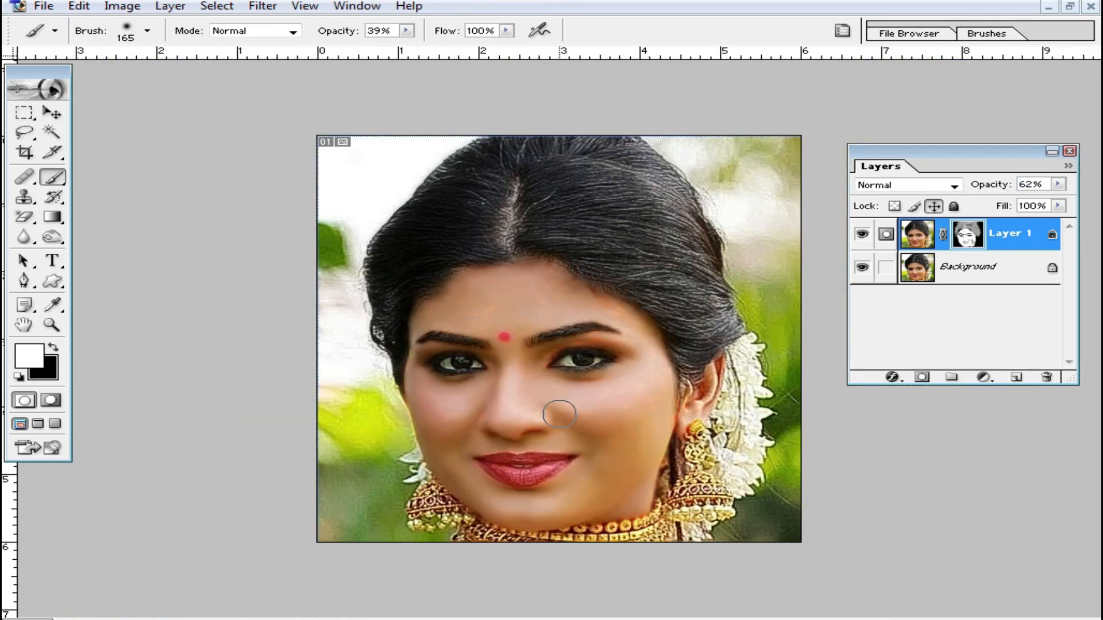
key(ctrl+e)
key(ctrl+plus)
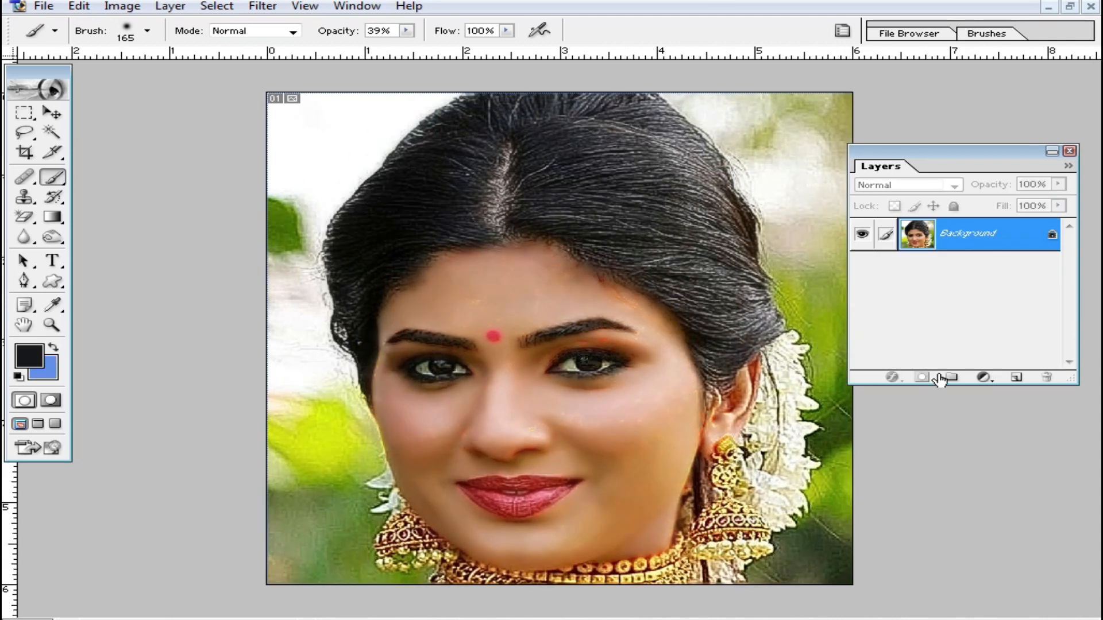
- Add a white Solid Color fill layer above the portrait and set its blend mode to Soft Light
click(984, 378)
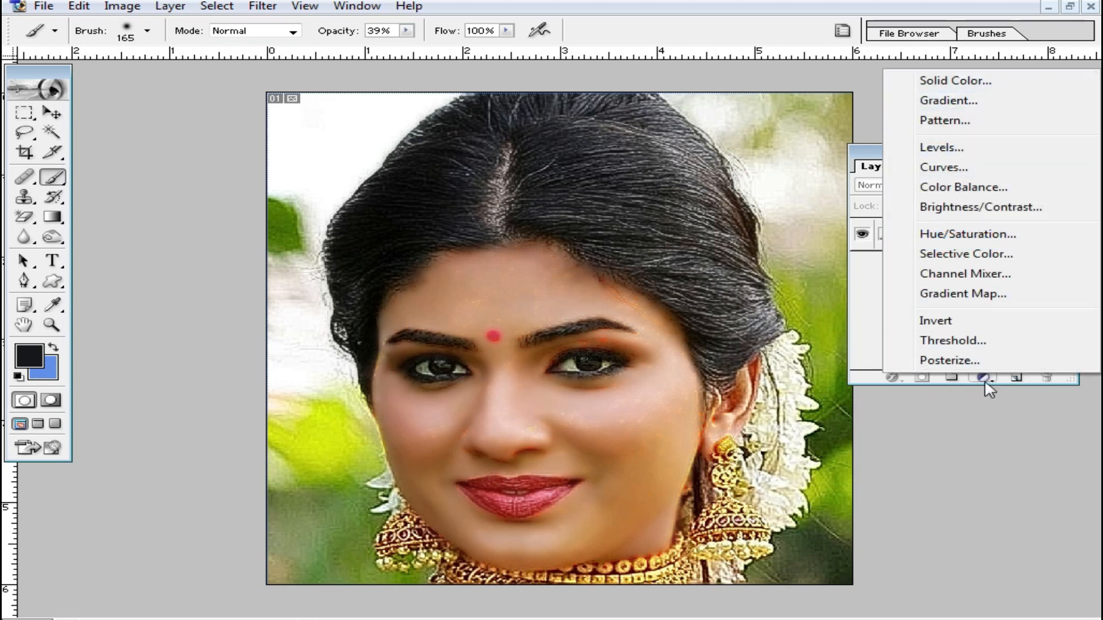
click(965, 83)
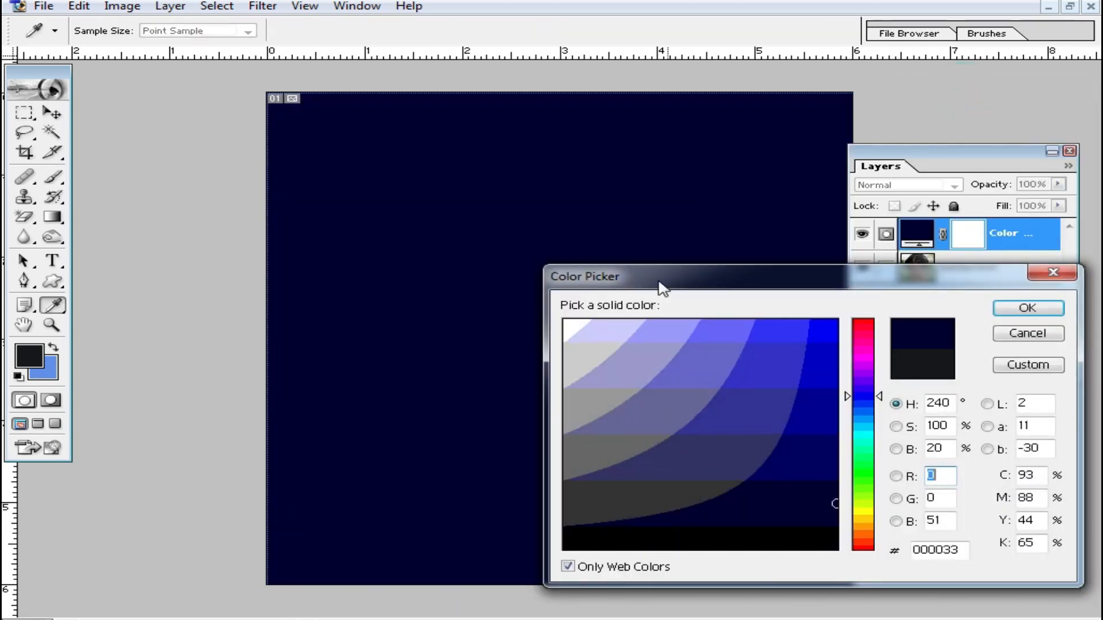
click(575, 324)
click(1021, 311)
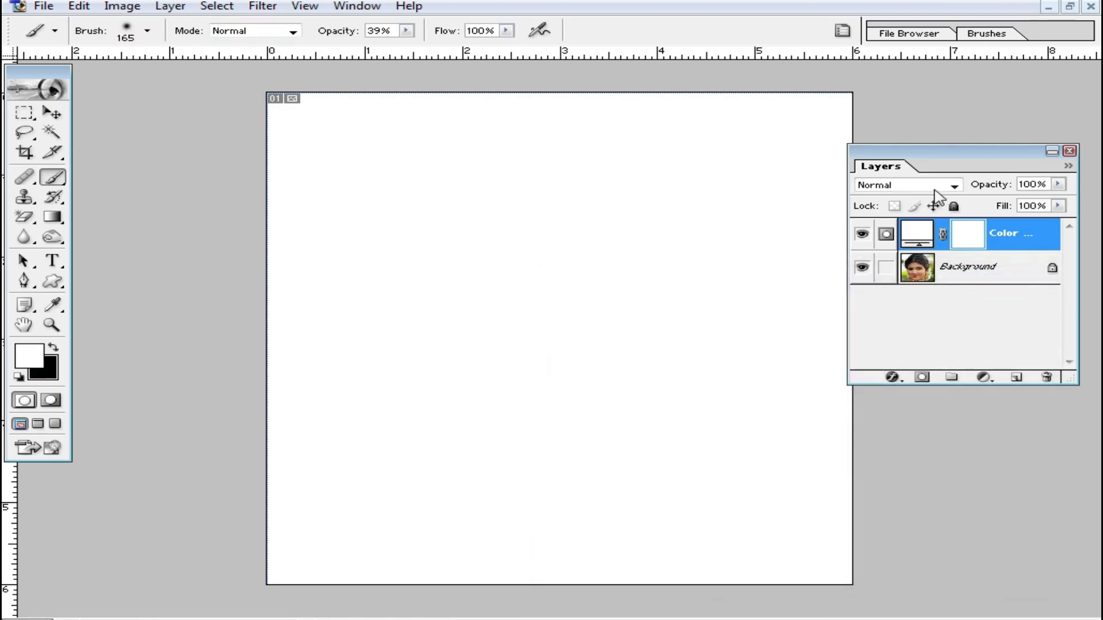
click(954, 188)
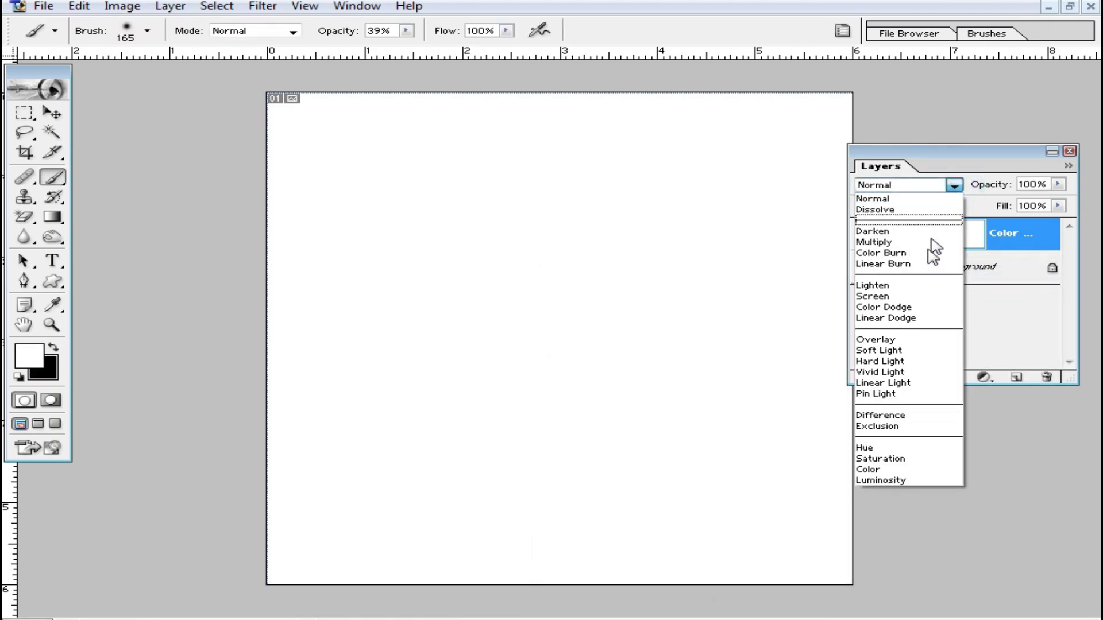
click(908, 349)
- Reduce the white fill layer's opacity to about 54% and merge it into the background
ctrl+click(520, 473)
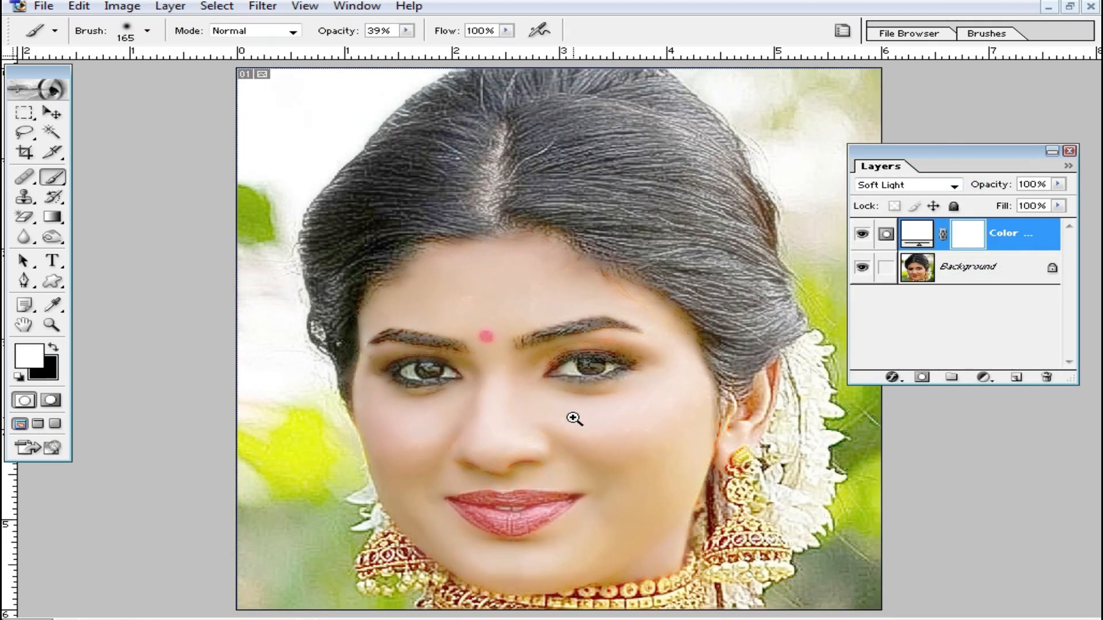
ctrl+click(520, 457)
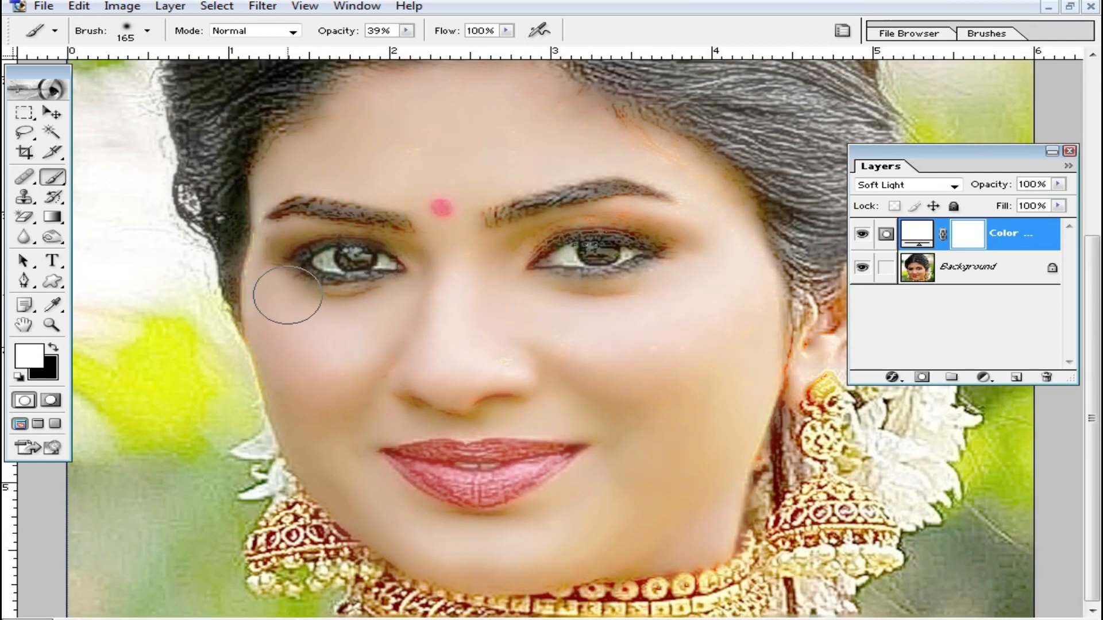
ctrl+alt+click(611, 370)
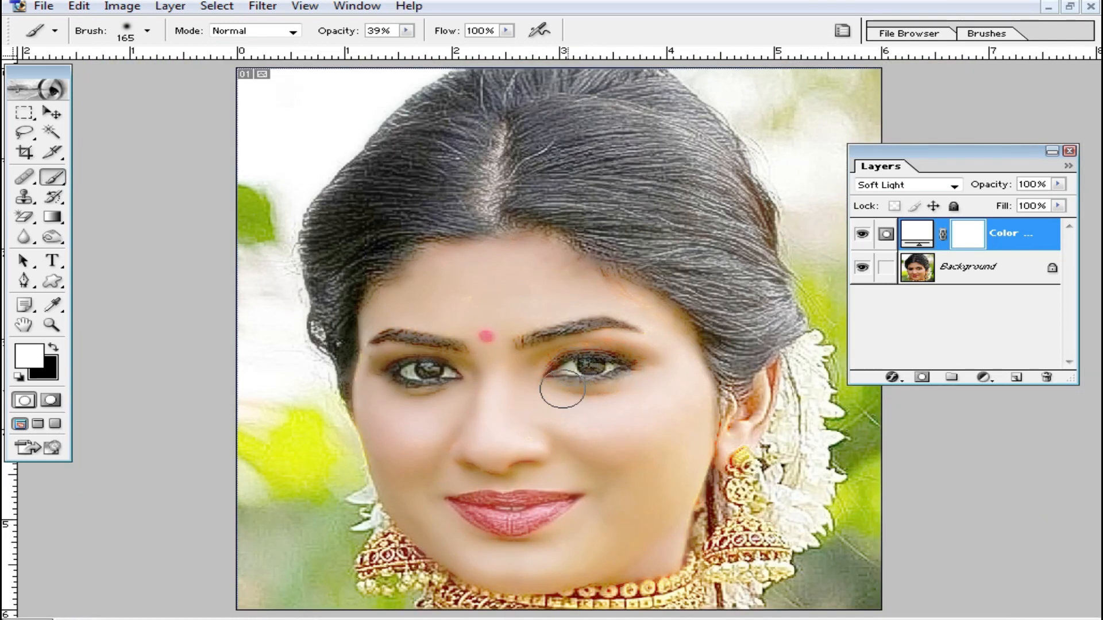
click(1058, 185)
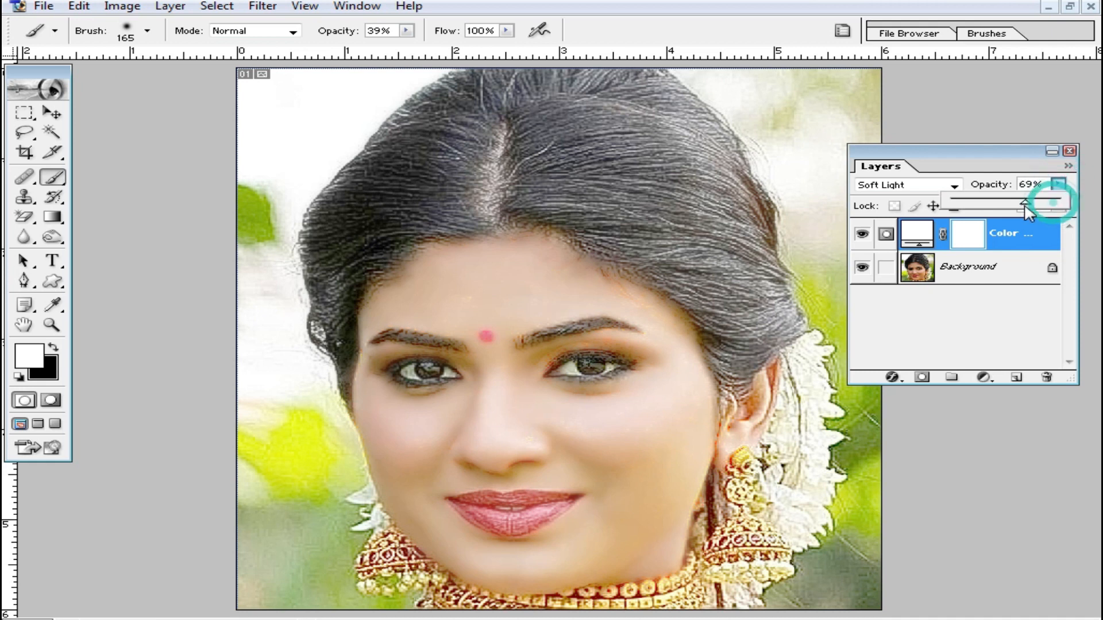
drag(1025, 204, 1017, 208)
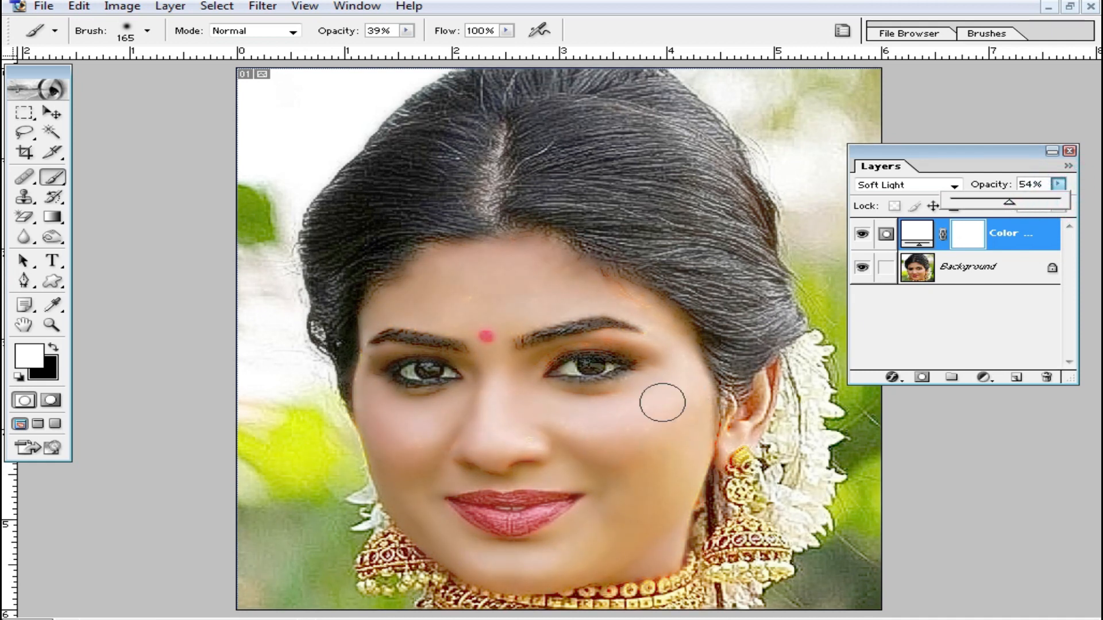
drag(1020, 208, 1027, 213)
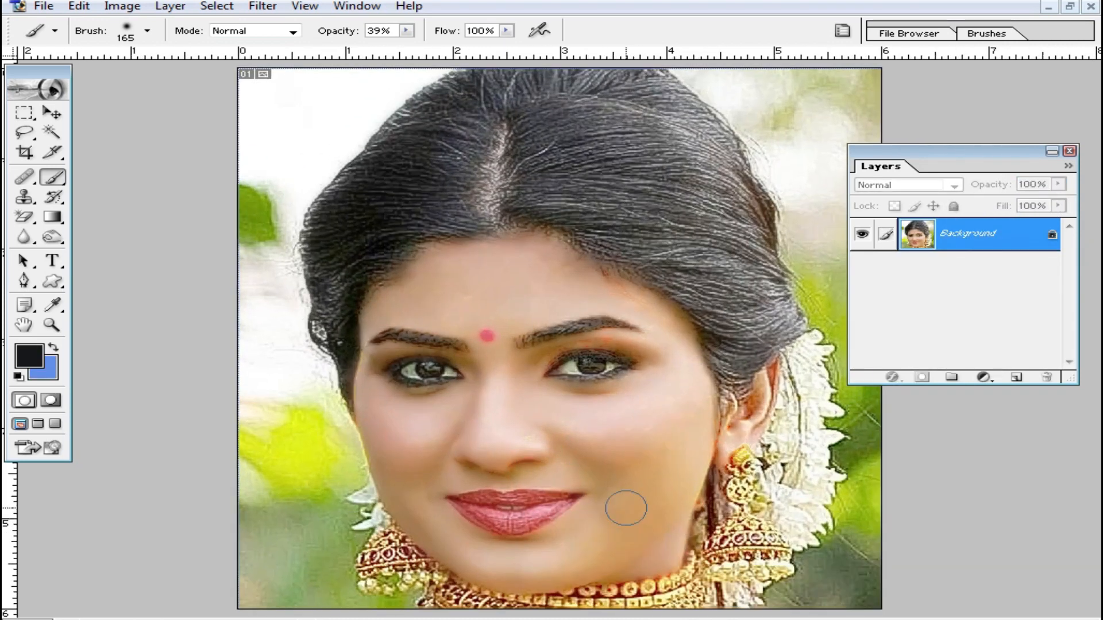
- Apply the Noiseware Professional filter to the portrait, adjusting detail sharpening and raising the luminance noise level
scroll(558, 394, up, 1)
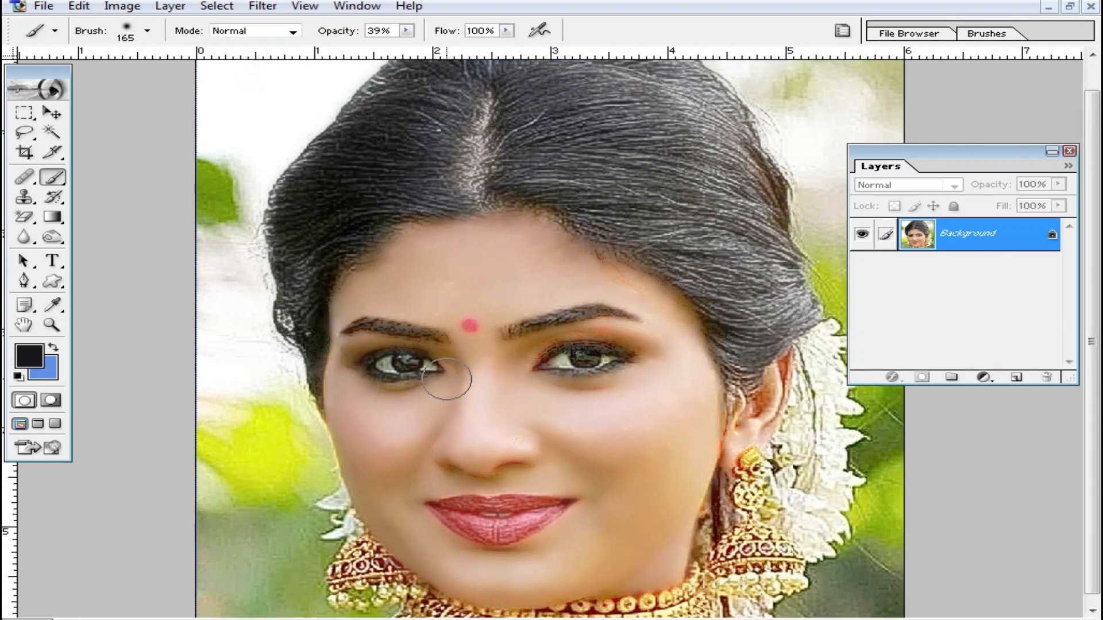
click(263, 6)
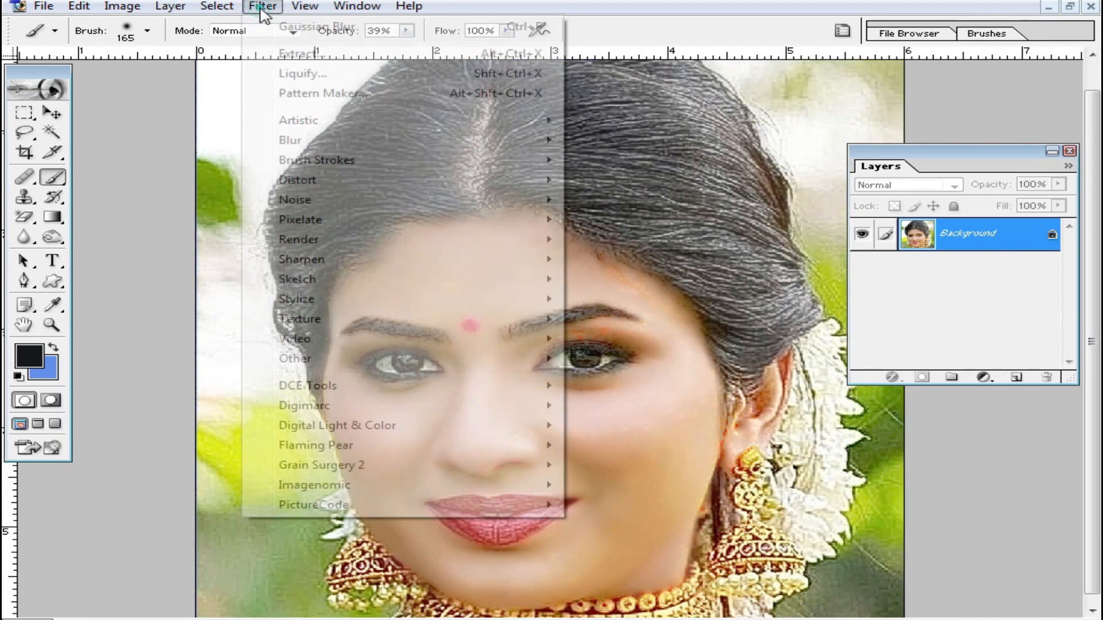
click(363, 490)
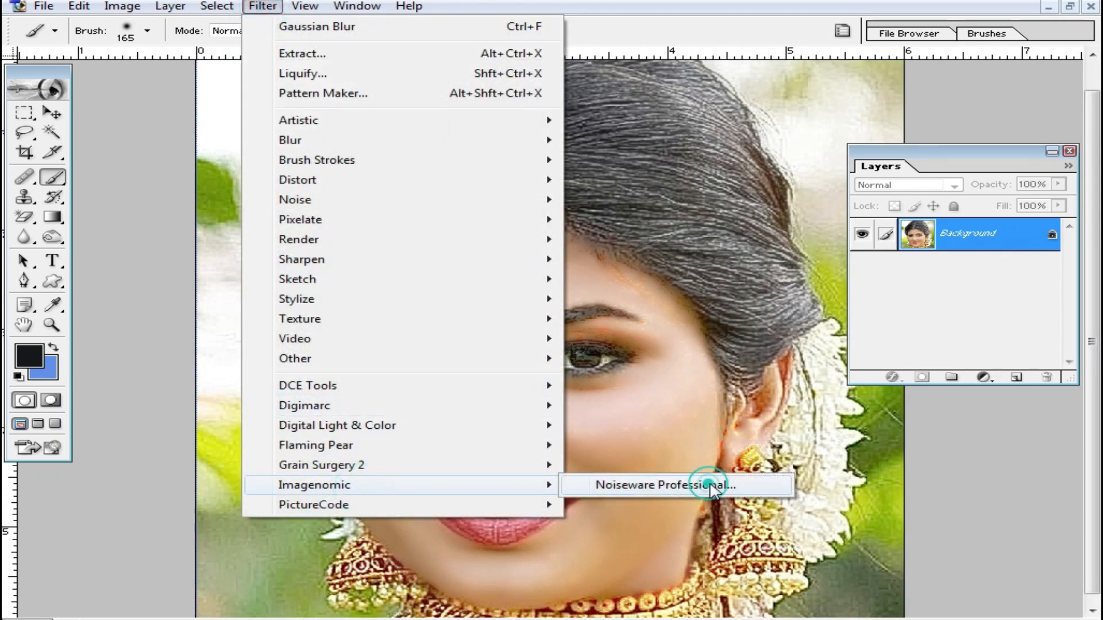
click(711, 490)
alt+click(546, 401)
alt+click(563, 401)
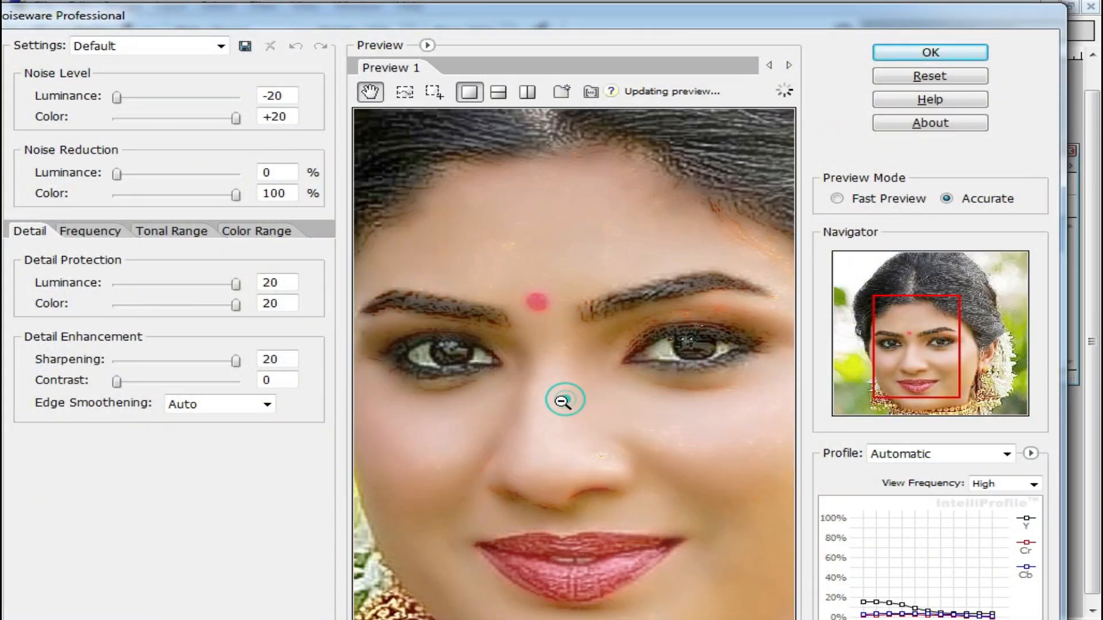
click(228, 361)
drag(118, 98, 204, 117)
click(919, 50)
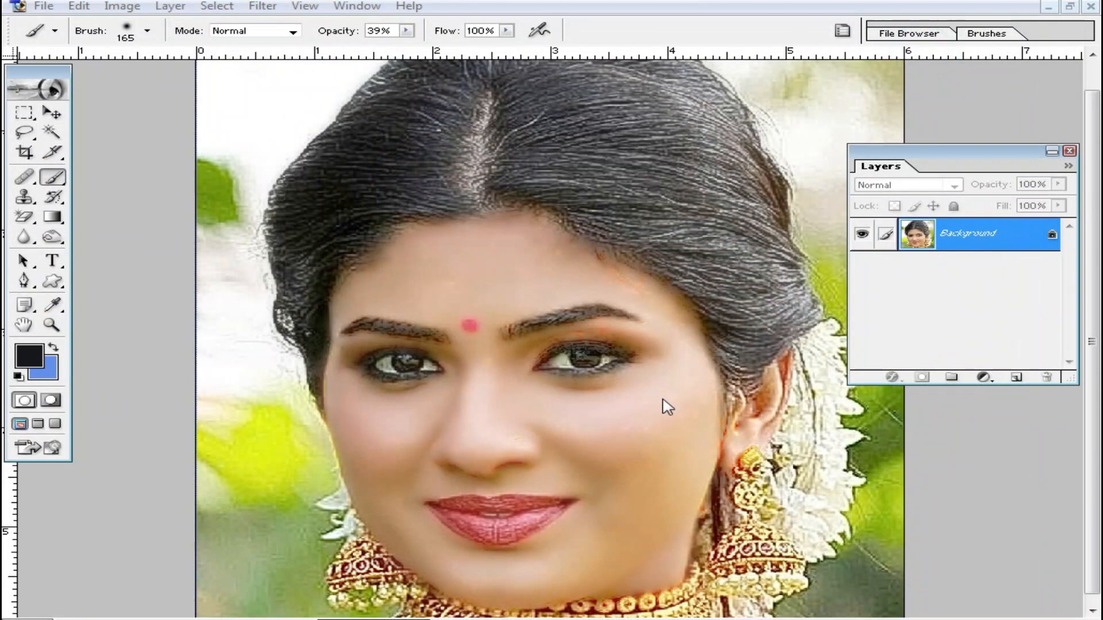
- Deepen the portrait's blacks with a Selective Color adjustment, setting Black to +92% for the Blacks range
scroll(665, 352, up, 1)
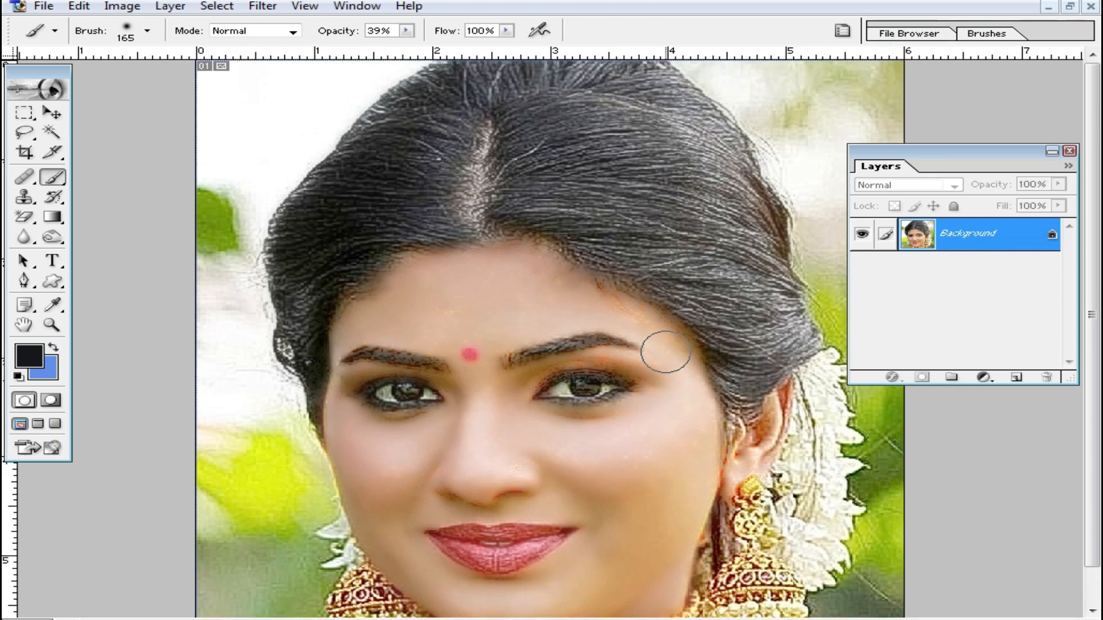
scroll(665, 351, down, 1)
ctrl+click(543, 384)
ctrl+click(570, 309)
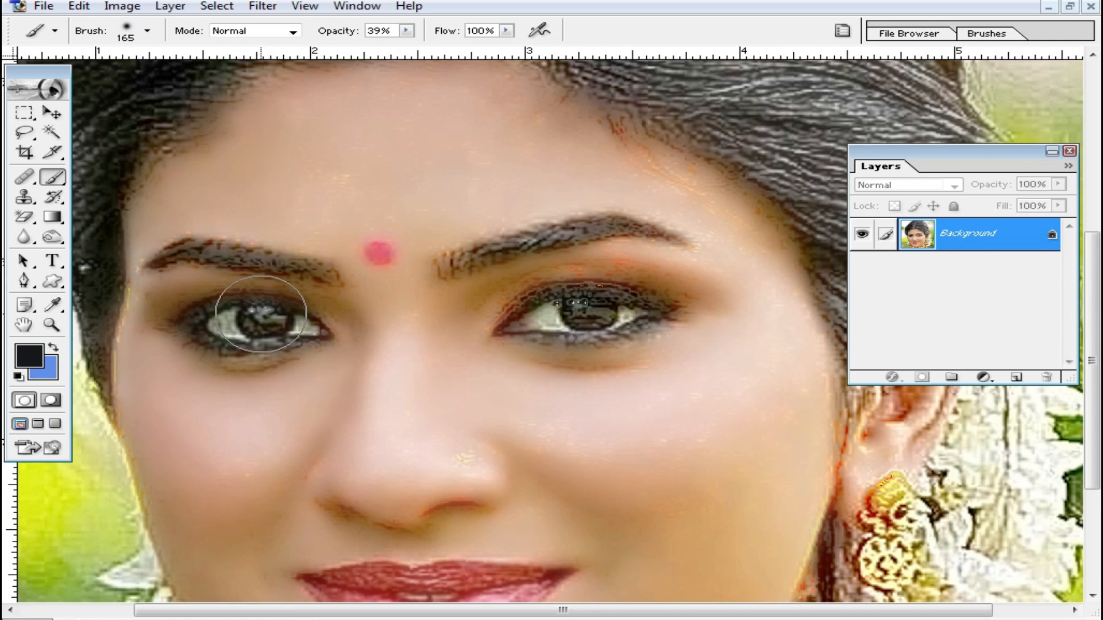
alt+click(587, 338)
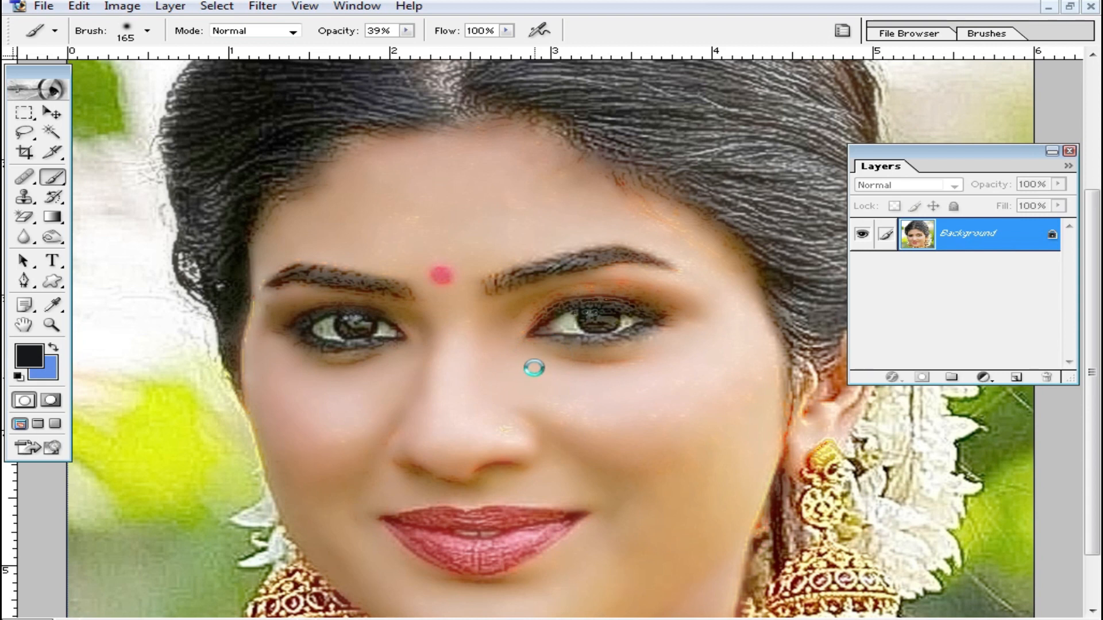
alt+click(517, 467)
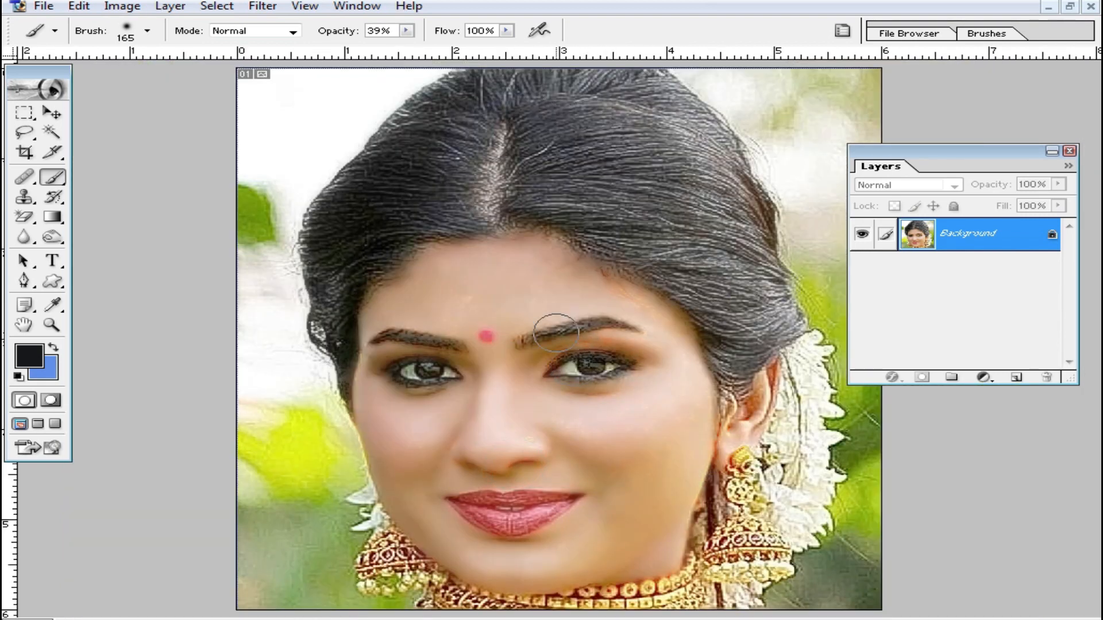
click(115, 8)
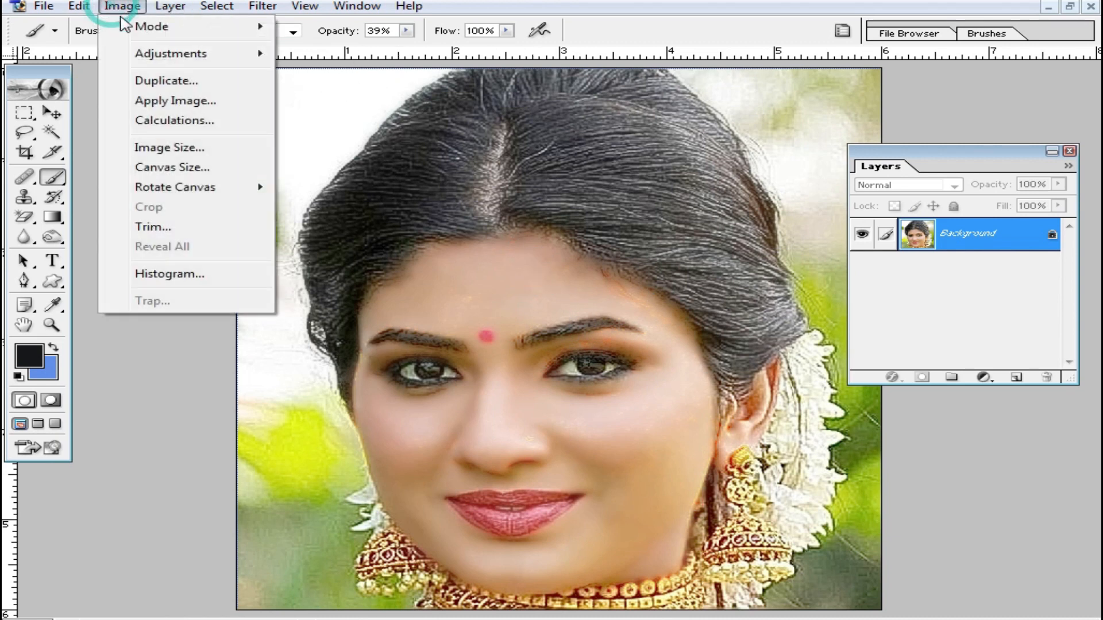
mouse_move(163, 54)
click(428, 259)
click(957, 172)
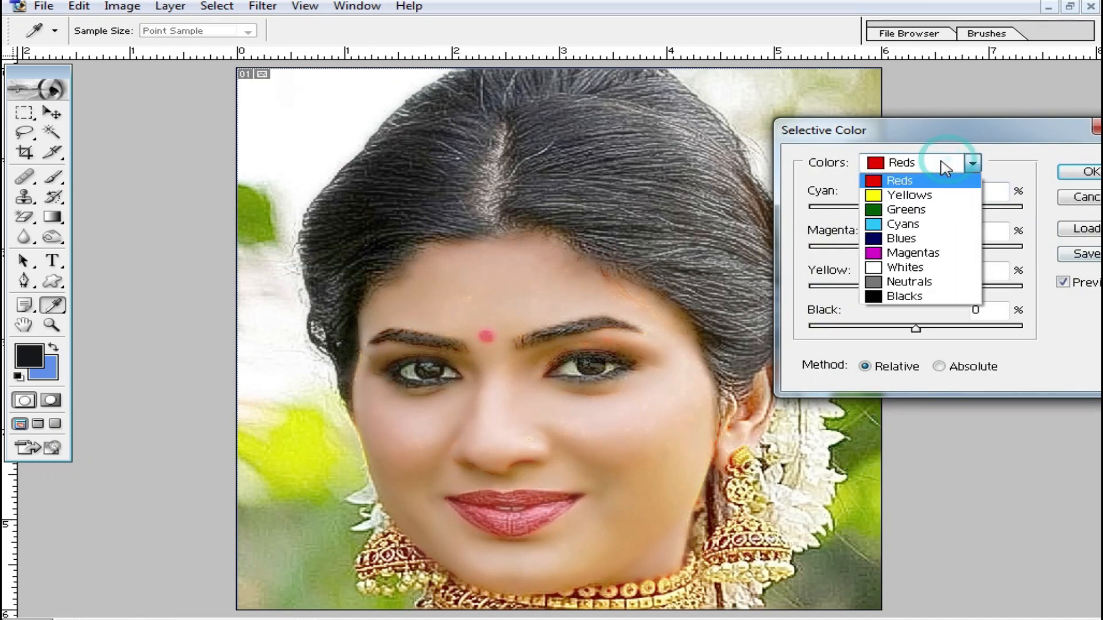
click(914, 301)
drag(929, 338, 1019, 342)
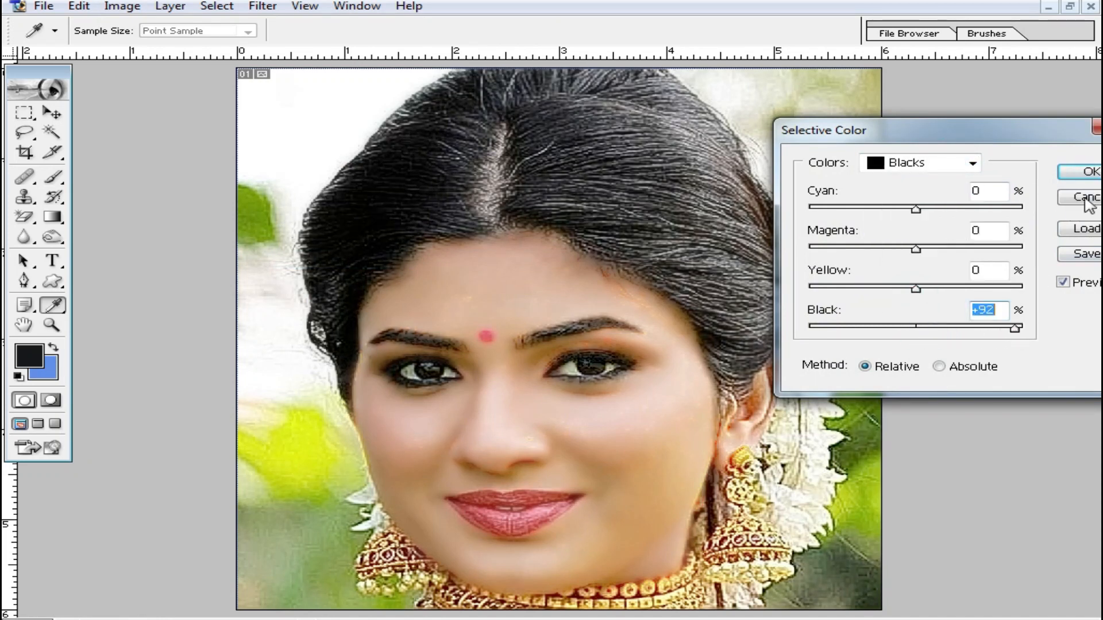
click(1098, 175)
- Soften the rough edges of both eyebrows and the eye outlines using the Blur tool with a 55 px brush
ctrl+click(557, 373)
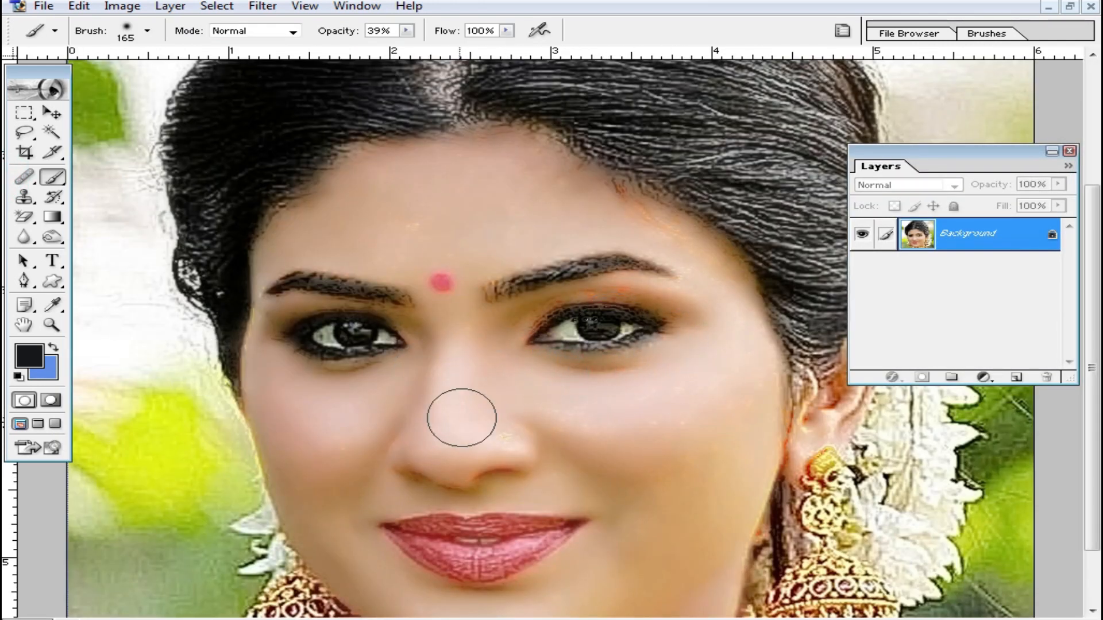
click(29, 238)
right_click(728, 383)
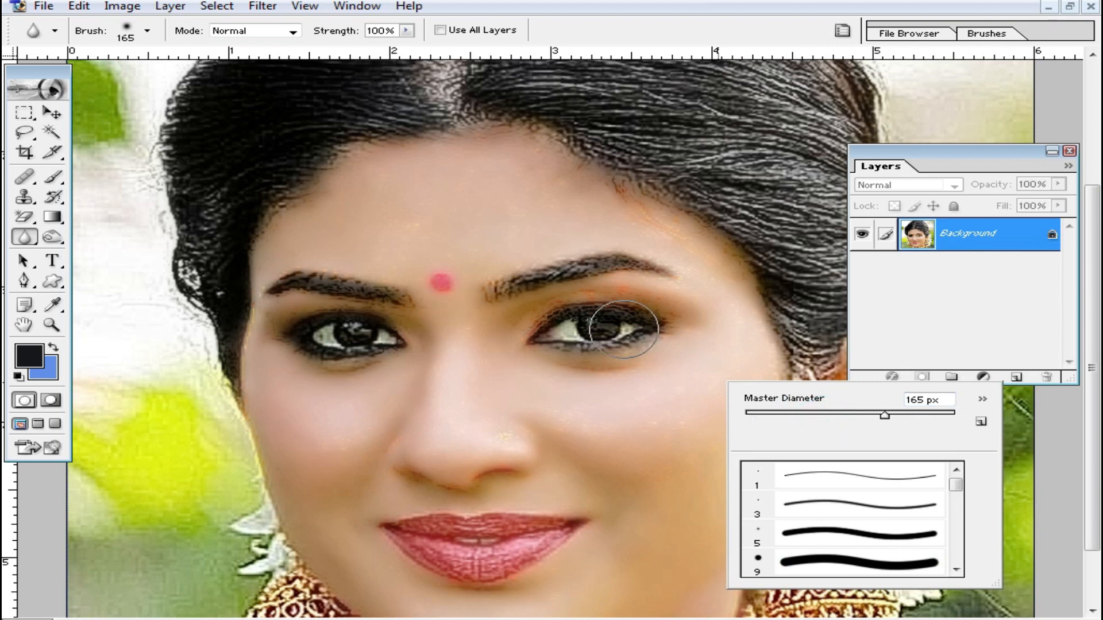
right_click(733, 320)
click(808, 354)
click(654, 261)
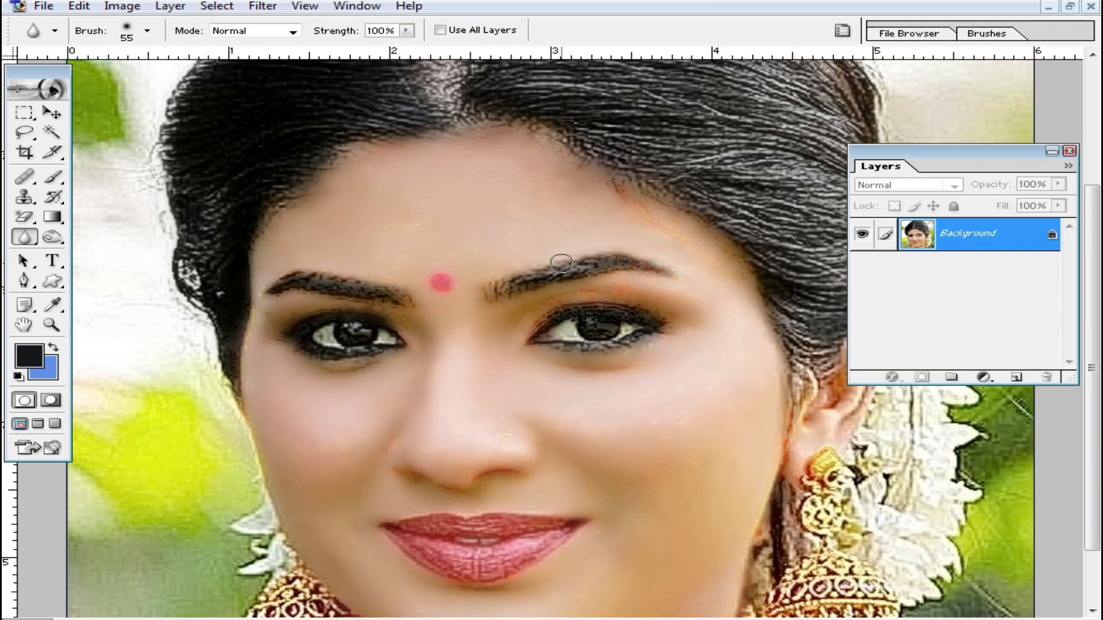
drag(498, 288, 618, 268)
drag(374, 282, 278, 281)
mouse_move(386, 344)
mouse_down()
mouse_move(297, 356)
mouse_move(398, 343)
mouse_move(337, 357)
mouse_up()
mouse_move(543, 331)
mouse_down()
mouse_move(585, 305)
mouse_move(530, 318)
mouse_move(615, 308)
mouse_up()
drag(574, 309, 657, 322)
- Enlarge the Blur brush to 86 px and soften the upper eyelid above the eye nearer the visible ear
right_click(662, 317)
drag(740, 348, 772, 351)
drag(644, 292, 507, 325)
mouse_move(650, 308)
mouse_down()
mouse_move(615, 303)
mouse_move(496, 344)
mouse_move(529, 357)
mouse_move(638, 340)
mouse_move(657, 315)
mouse_move(668, 319)
mouse_move(539, 322)
mouse_up()
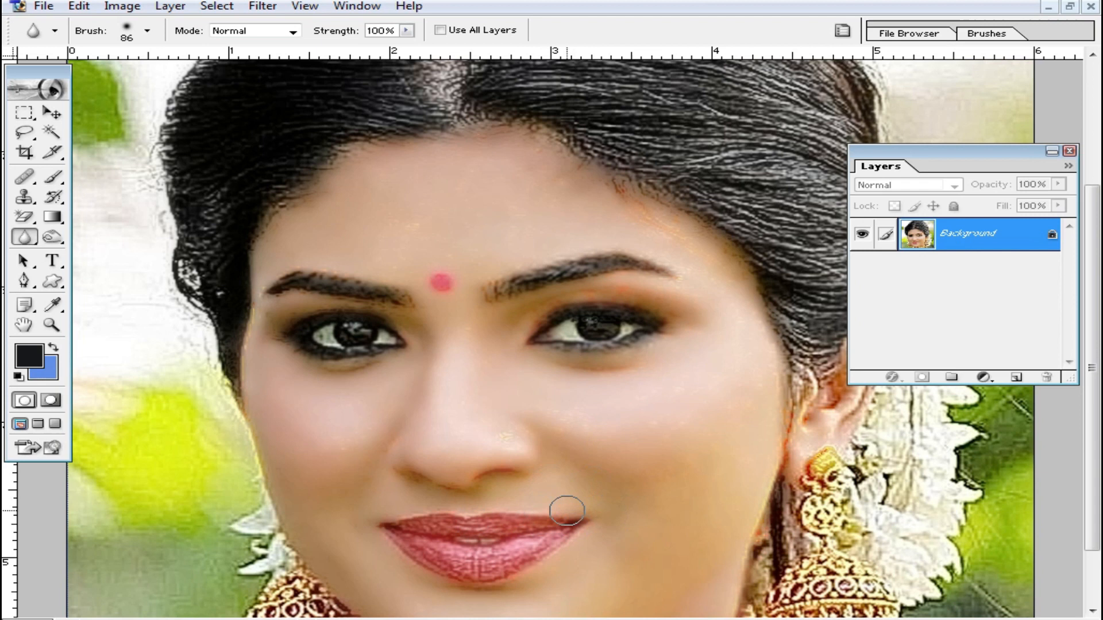
- Examine the retouched face and hair both in overview and up close
alt+click(561, 402)
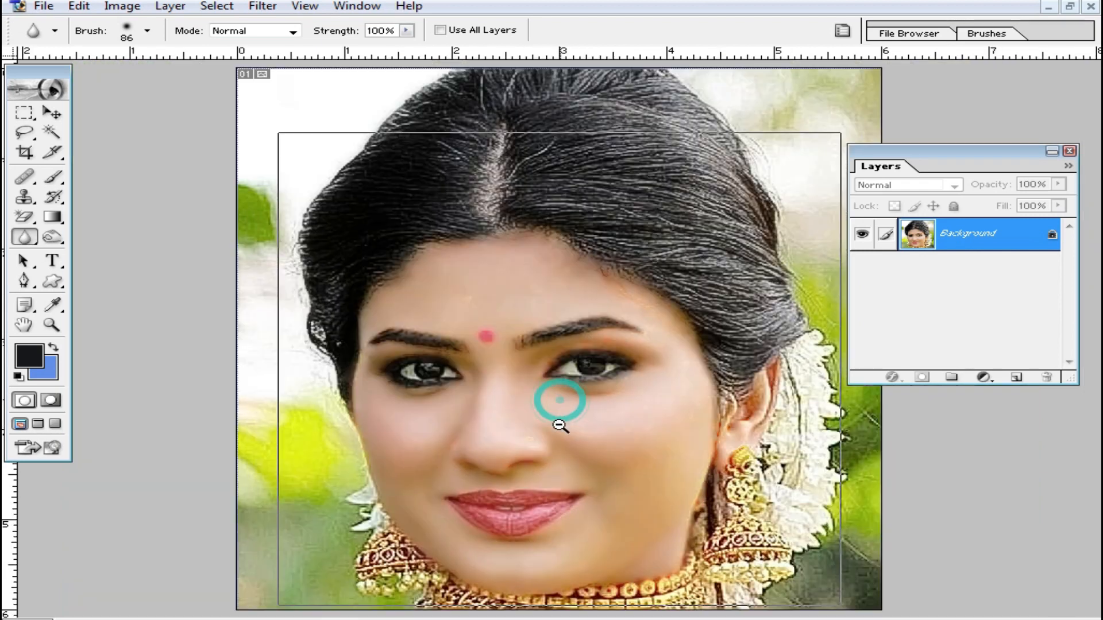
alt+click(566, 424)
key(ctrl+0)
scroll(627, 520, down, 2)
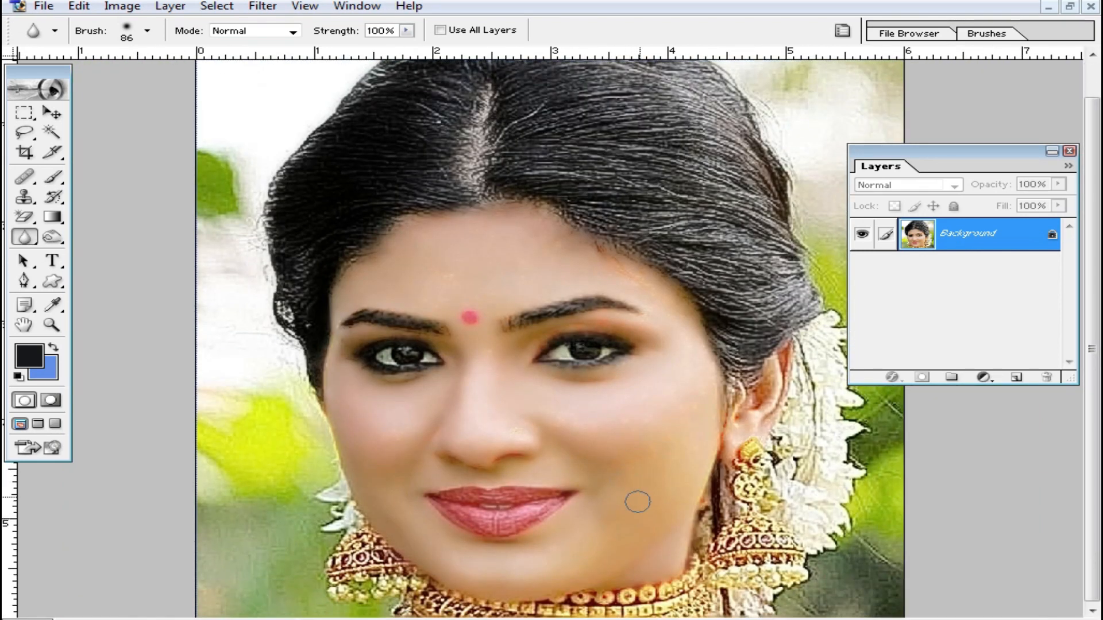
scroll(647, 476, up, 1)
right_click(660, 271)
click(804, 289)
click(525, 228)
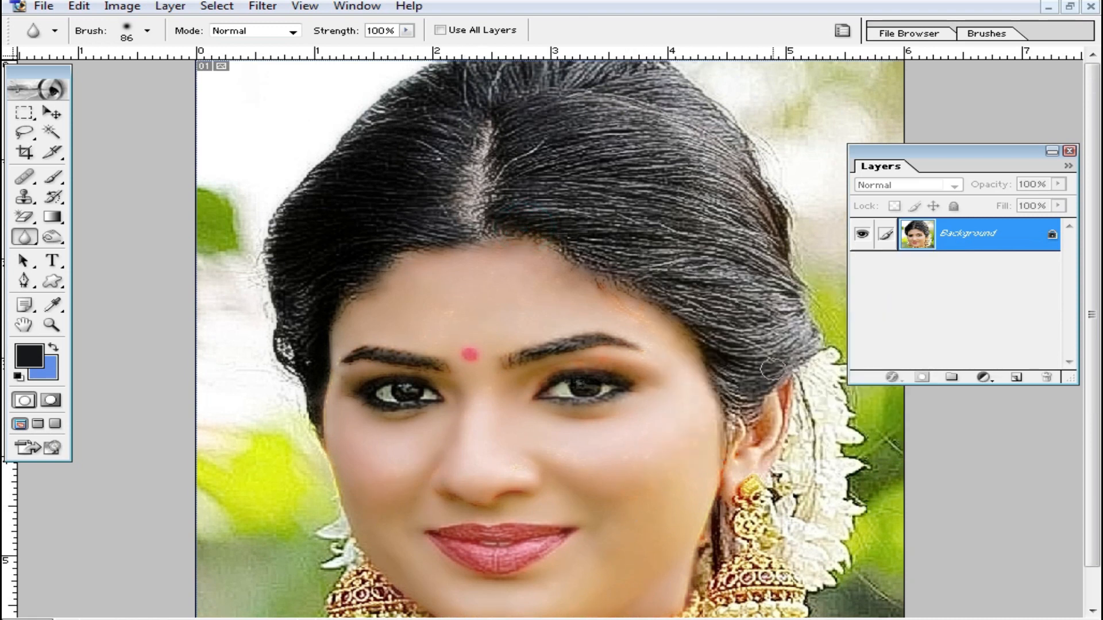
scroll(571, 442, down, 4)
scroll(599, 463, up, 2)
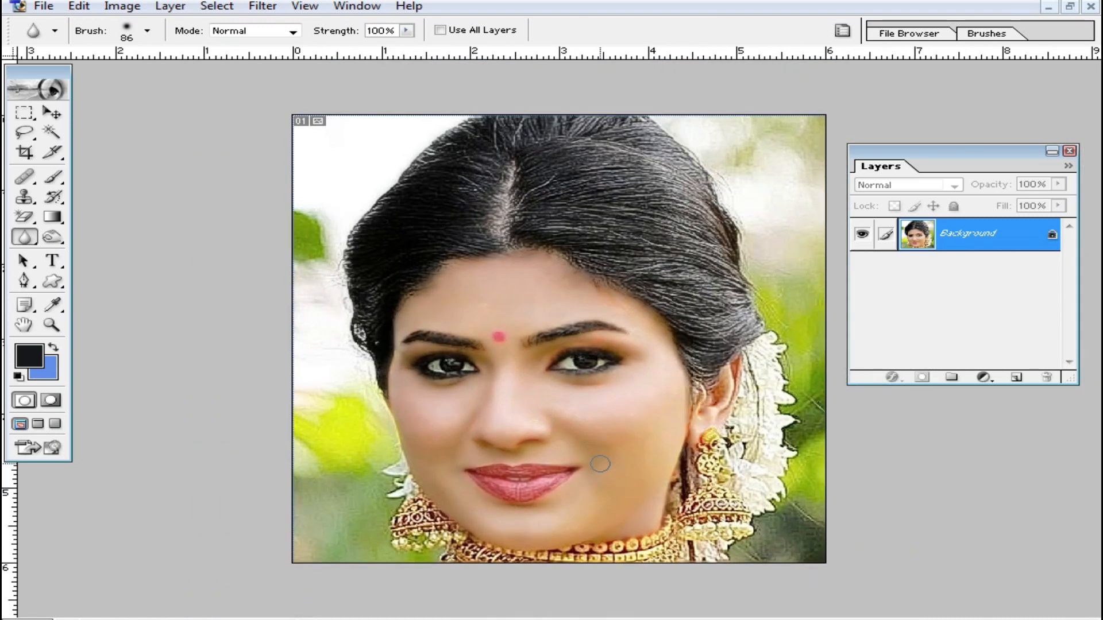
scroll(752, 549, up, 1)
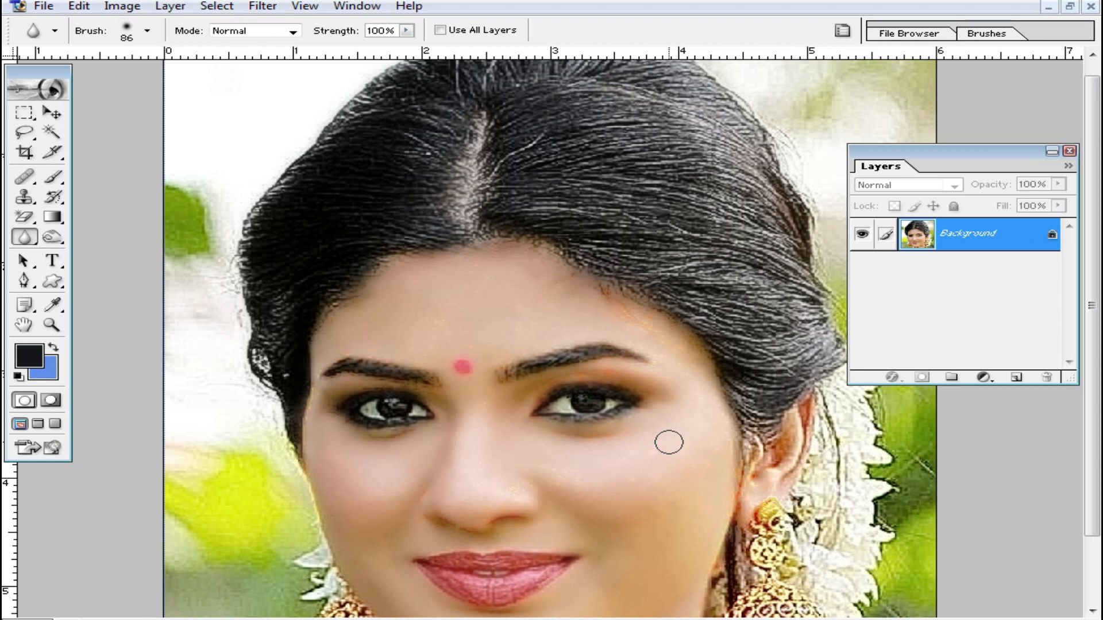
key(ctrl+shift+s)
click(902, 360)
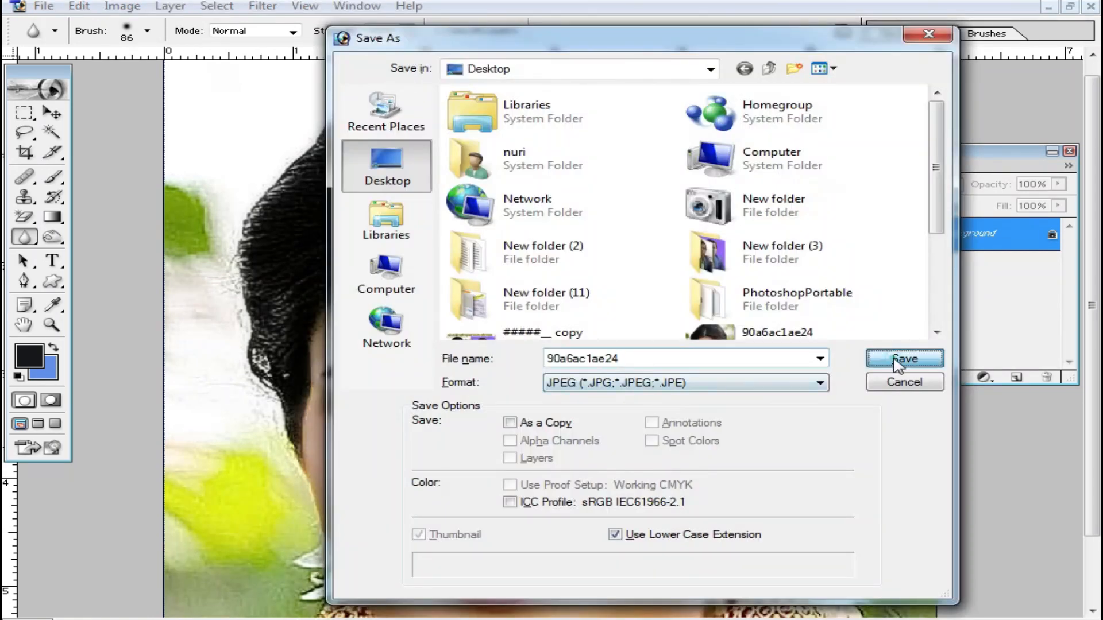
click(599, 242)
click(906, 383)
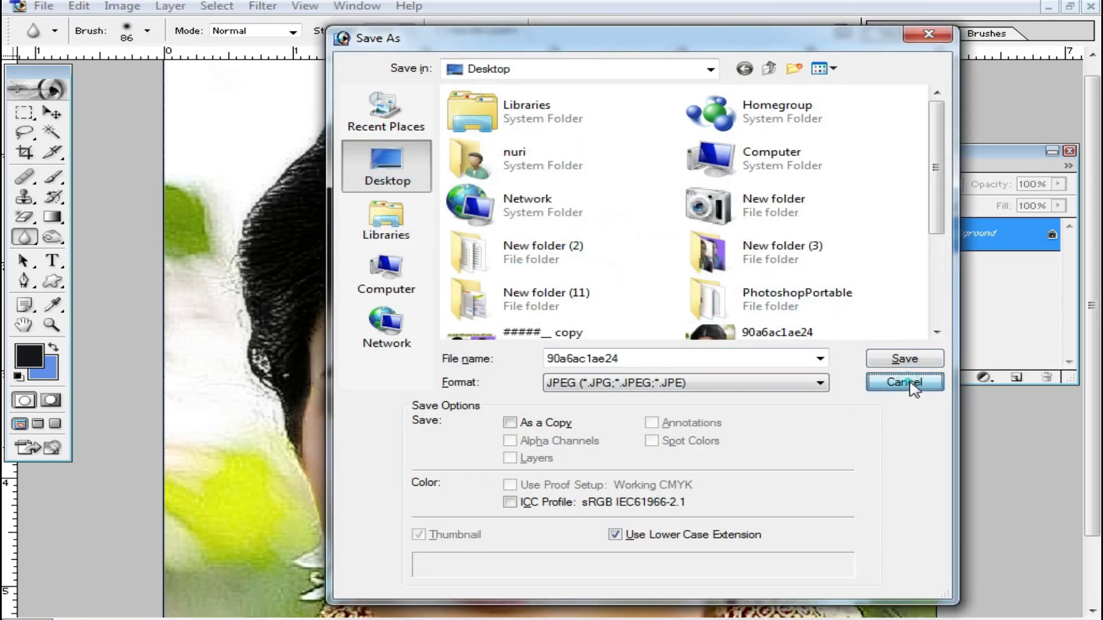
- Close the portrait document and choose to save its changes
click(1088, 8)
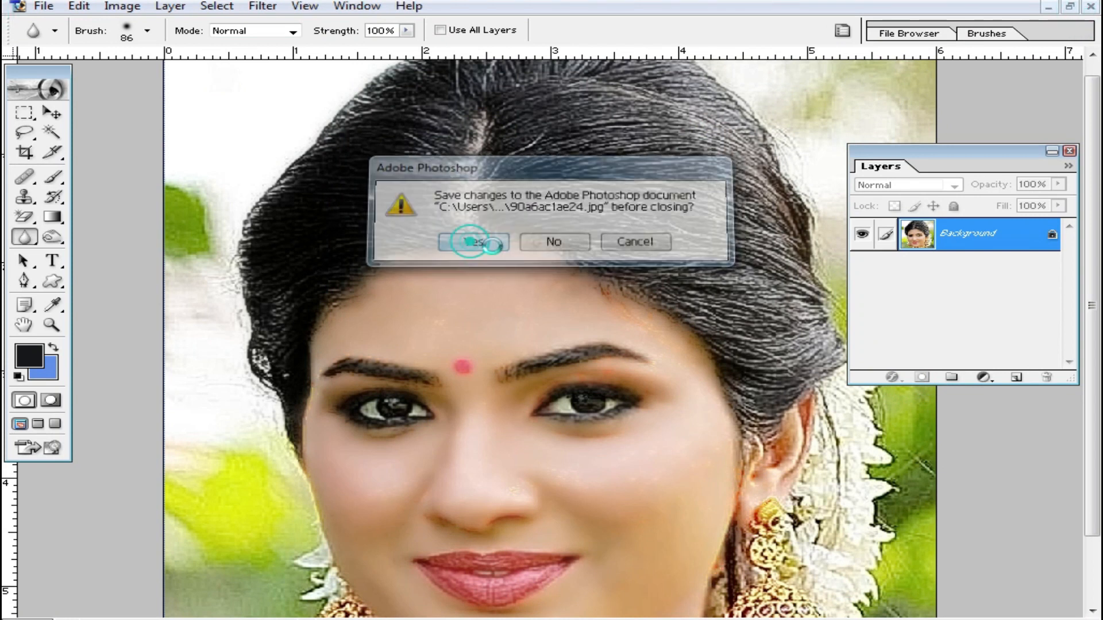